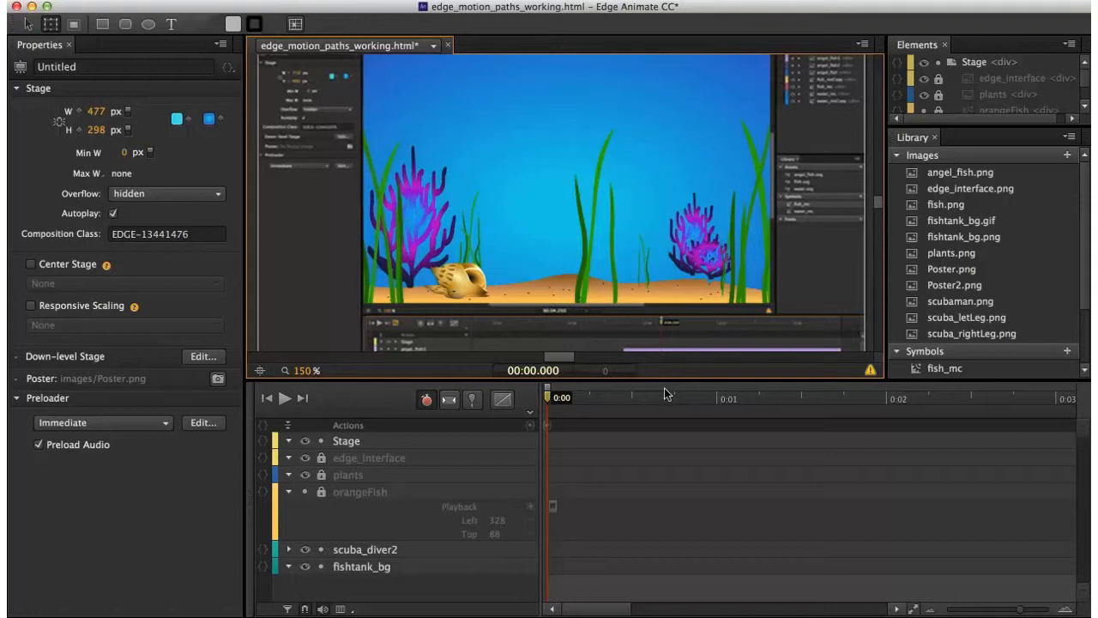
- Enable Auto-Keyframe Mode in the timeline toolbar so the button turns red
left_click(426, 401)
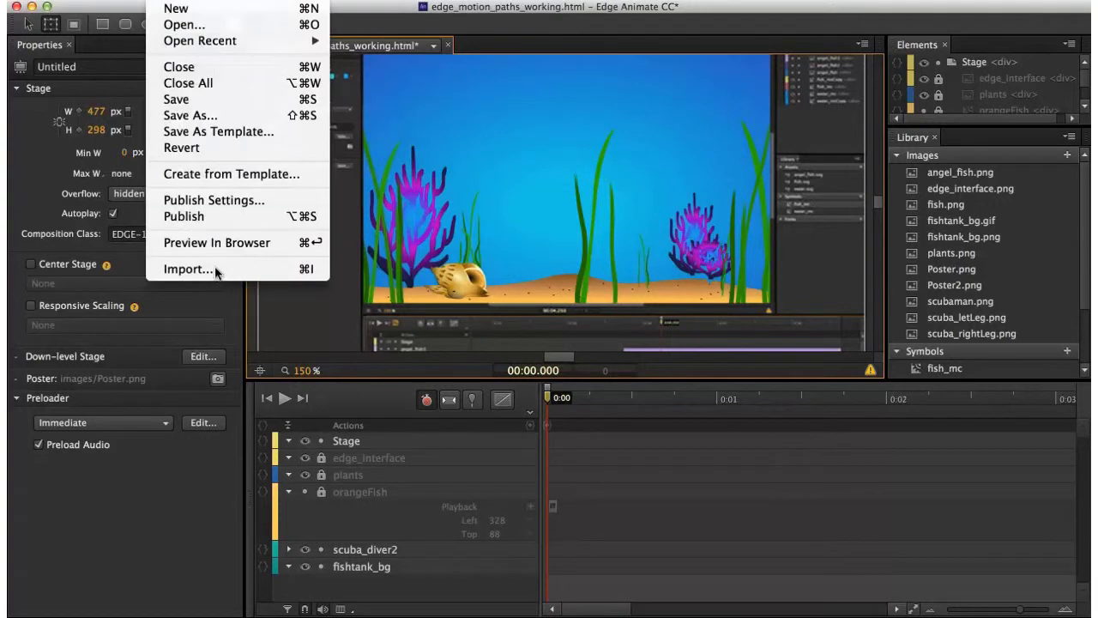
- Import fish.png from the images folder and drag the new fish4 to about X -11, Y -78 px
left_click(214, 268)
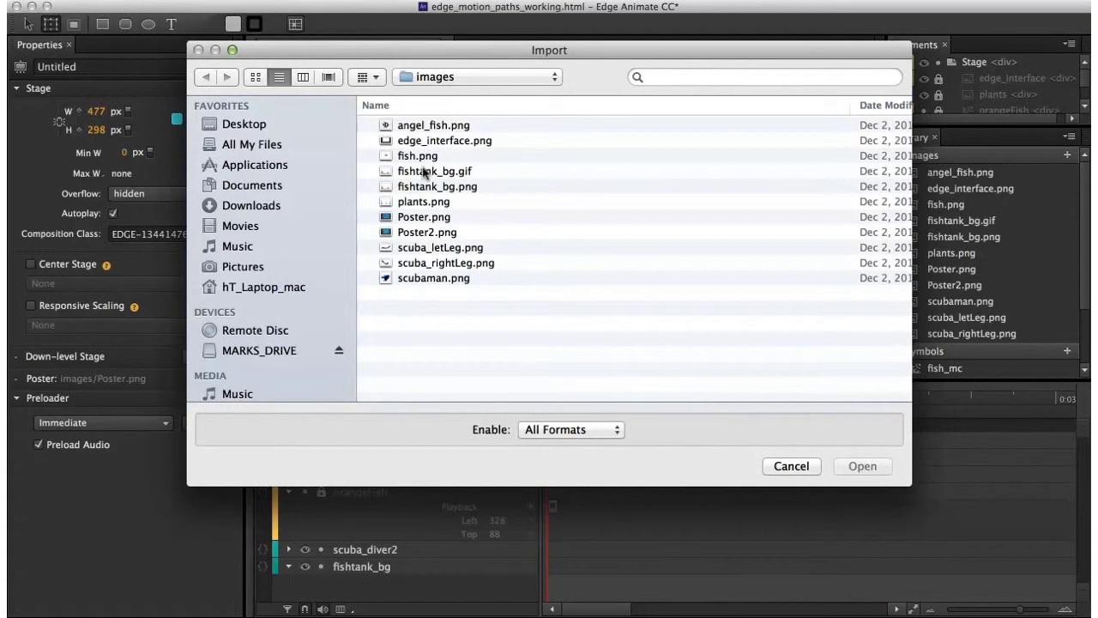
left_click(410, 155)
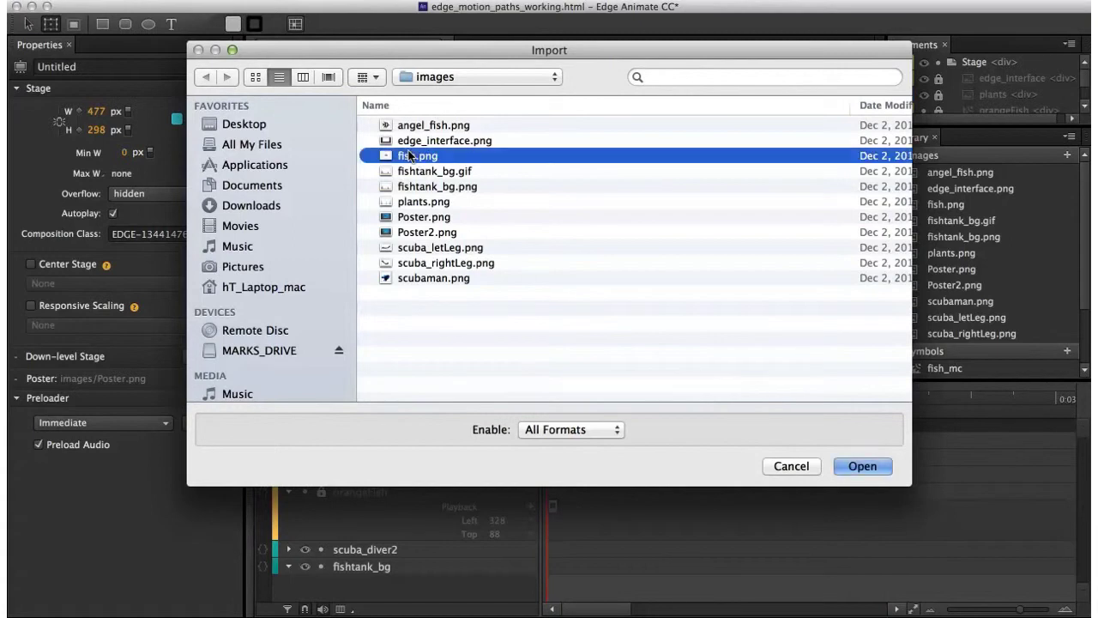
left_click(861, 466)
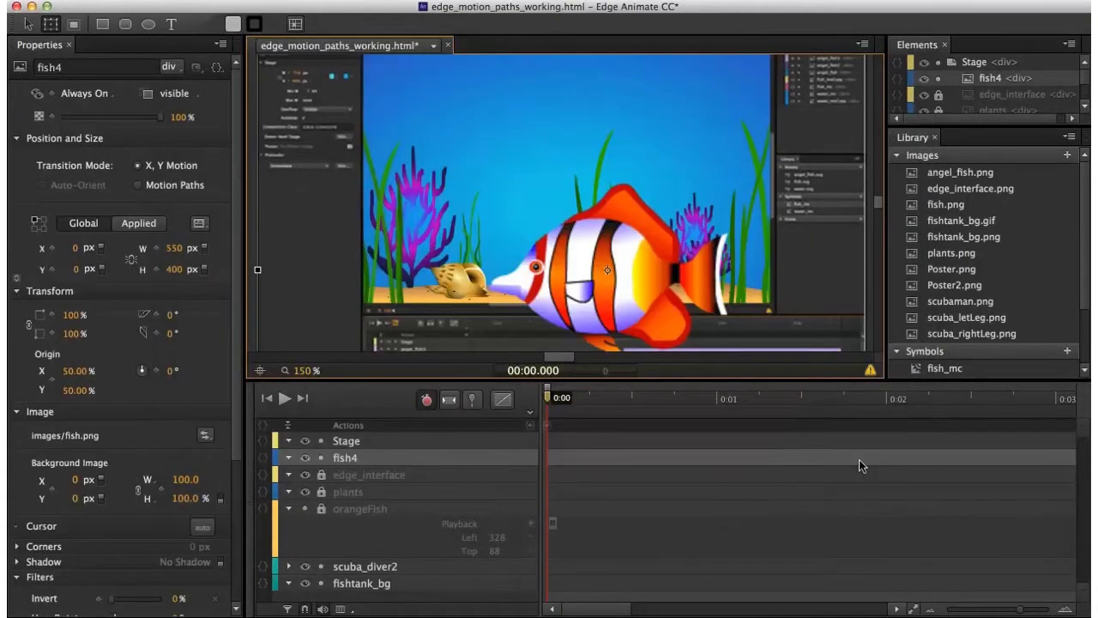
left_click_drag(595, 282, 581, 182)
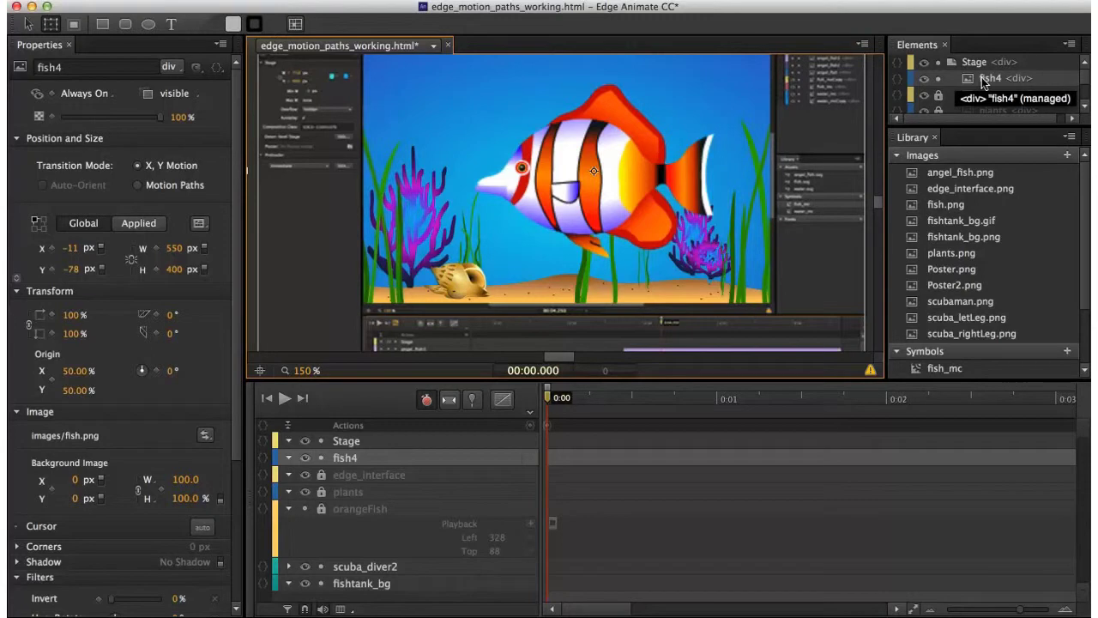
- Move the fish4 layer below plants and nudge the fish to X -27, Y -73 px
left_click_drag(993, 128, 987, 211)
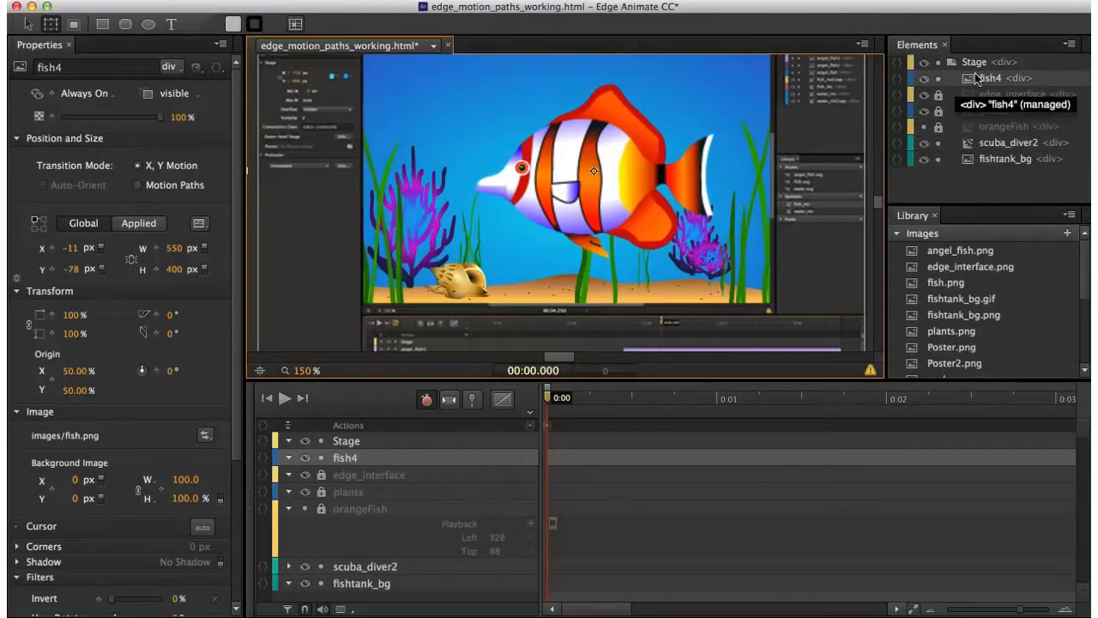
left_click(976, 79)
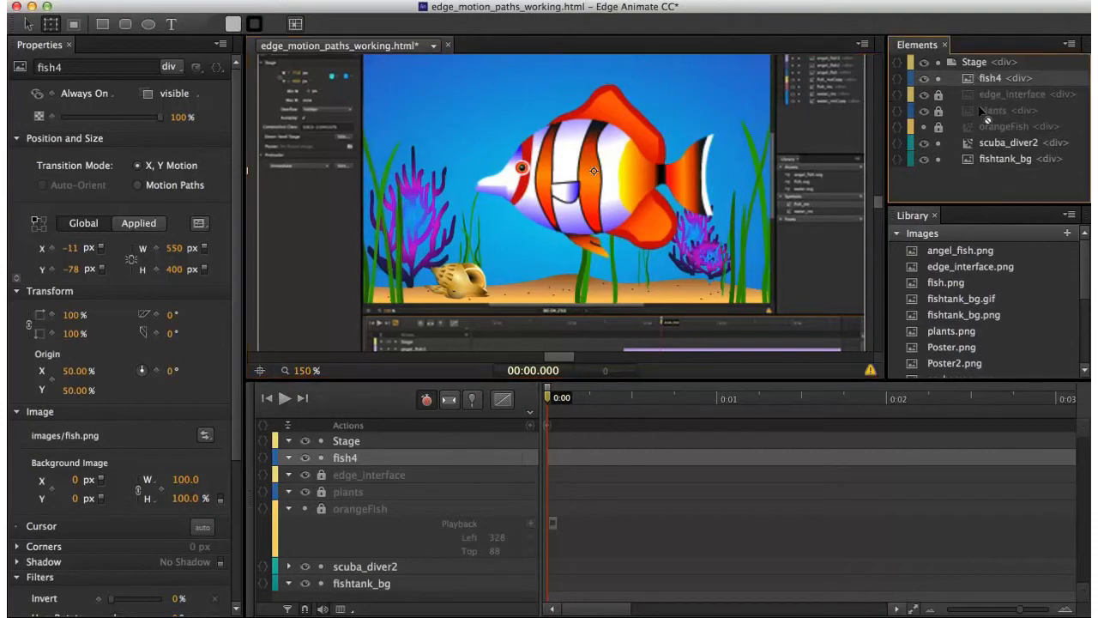
left_click_drag(982, 118, 995, 120)
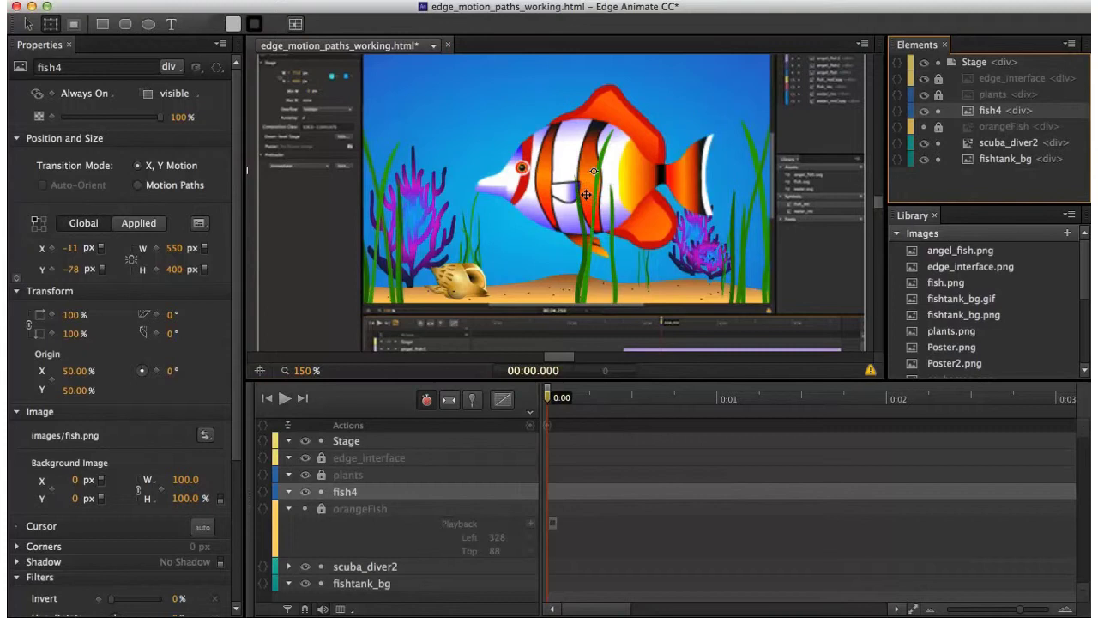
left_click(544, 152)
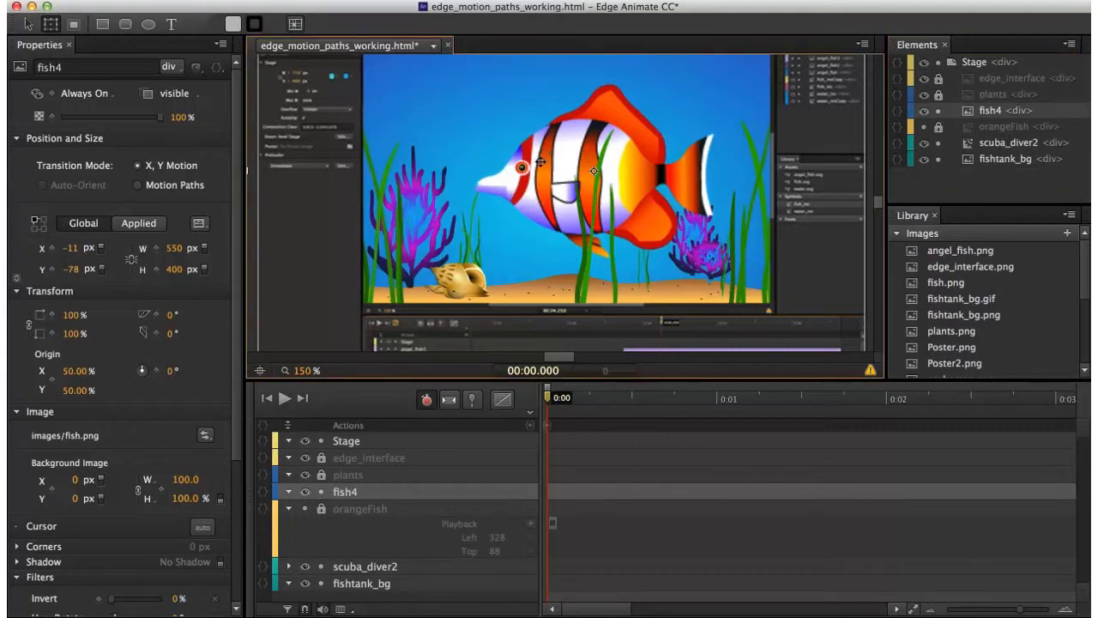
left_click_drag(538, 165, 519, 174)
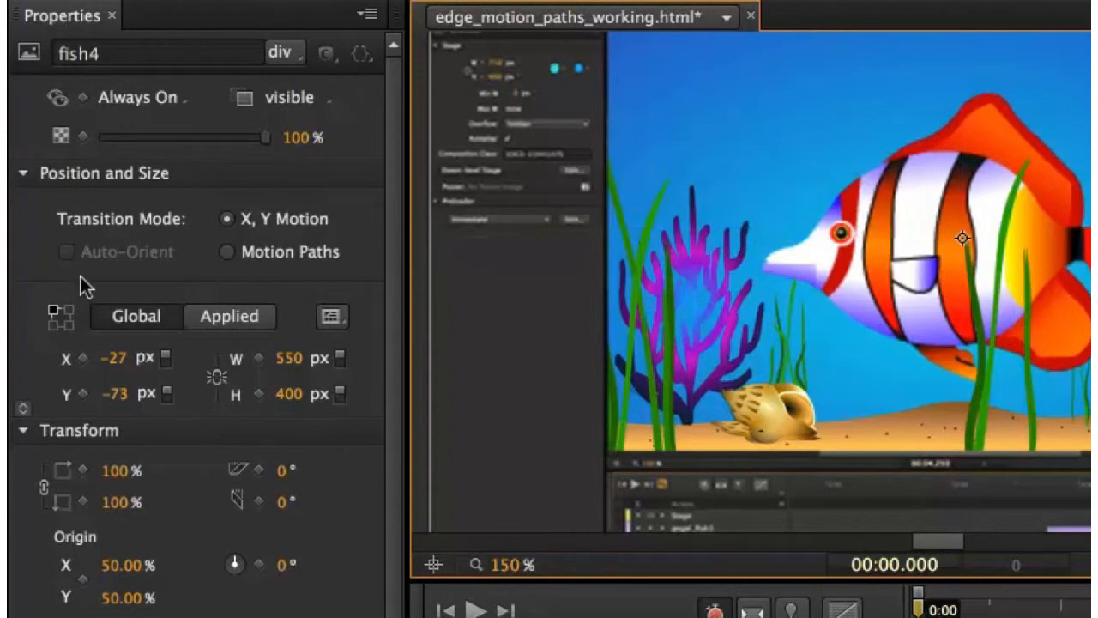
- Link width and height and set the fish's width to 200 px, giving 200 × 145
left_click(216, 377)
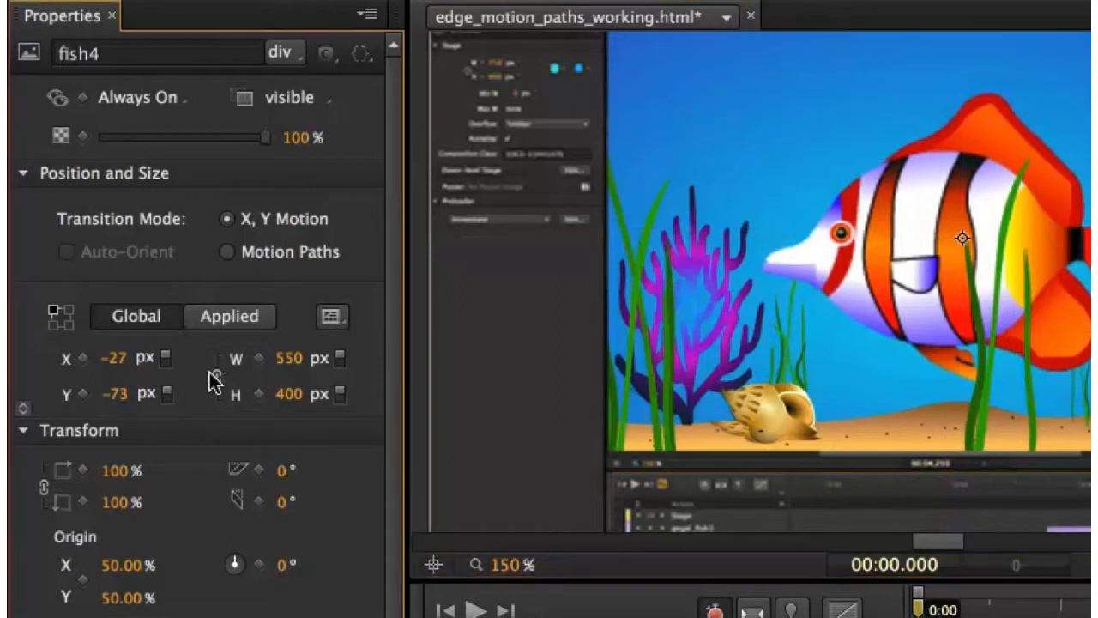
left_click_drag(278, 361, 25, 340)
left_click(290, 357)
type("200")
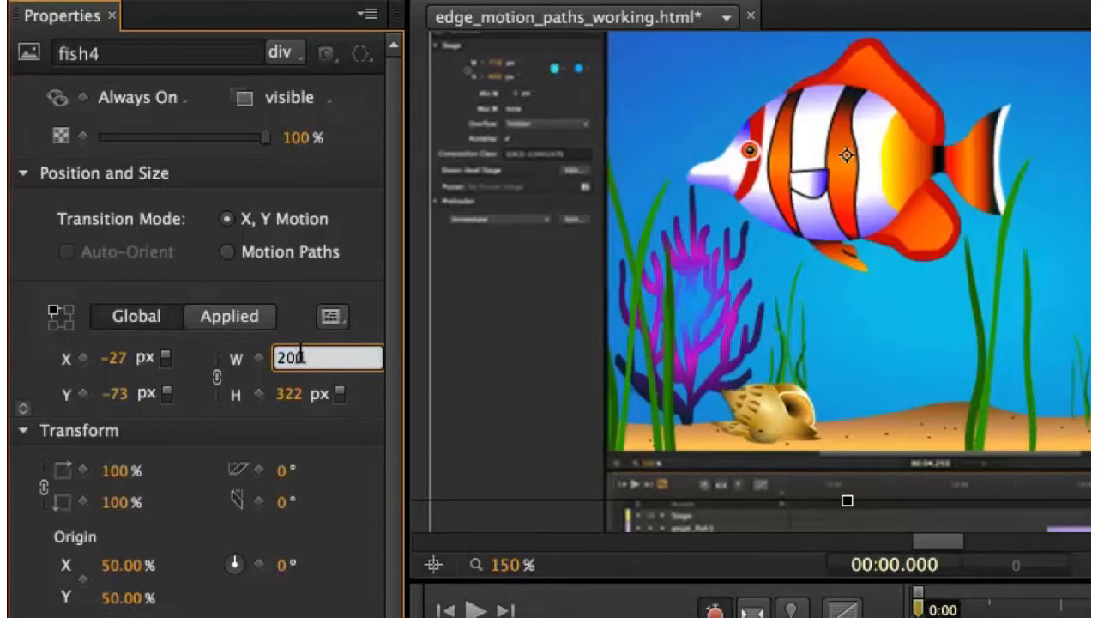
key("Return")
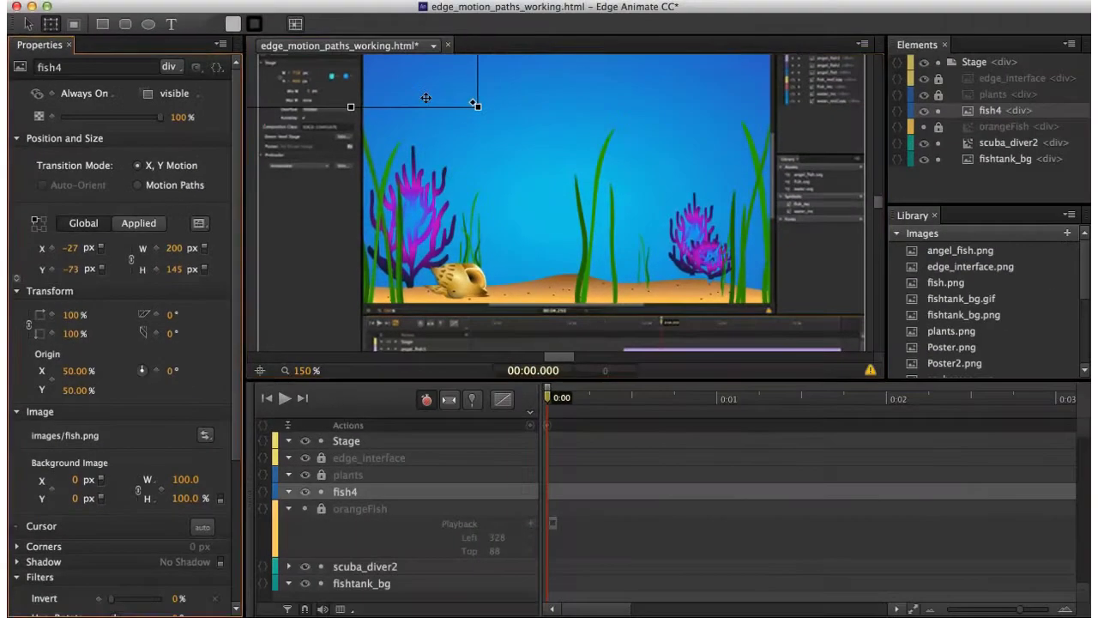
- Drag the fish to the right side of the tank at X 337 px
left_click_drag(487, 90, 824, 352)
left_click_drag(645, 295, 669, 282)
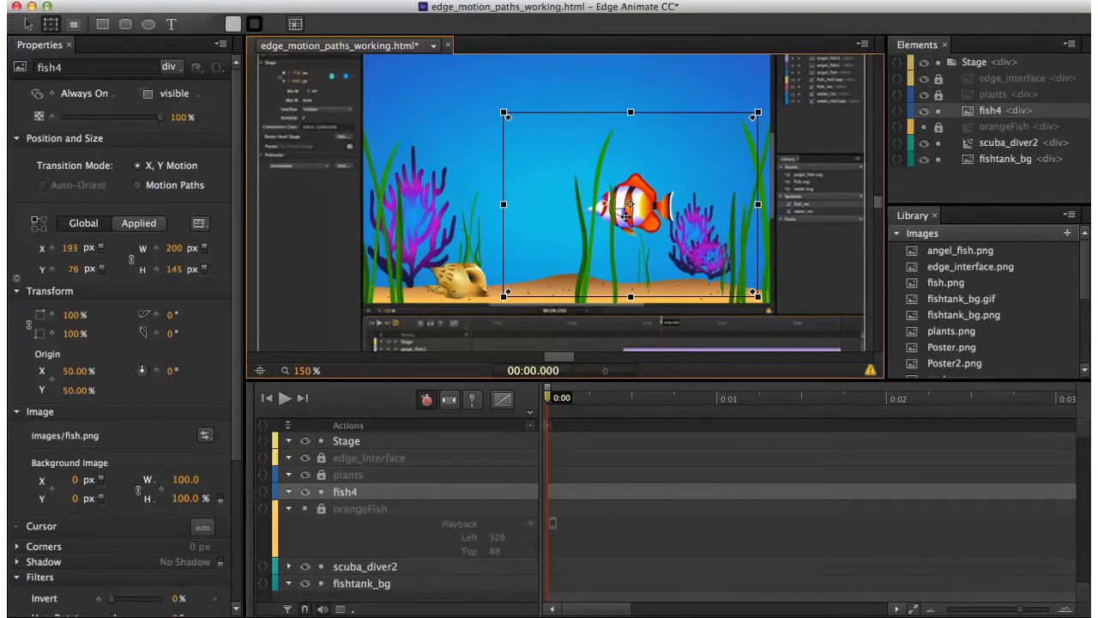
left_click_drag(627, 214, 808, 238)
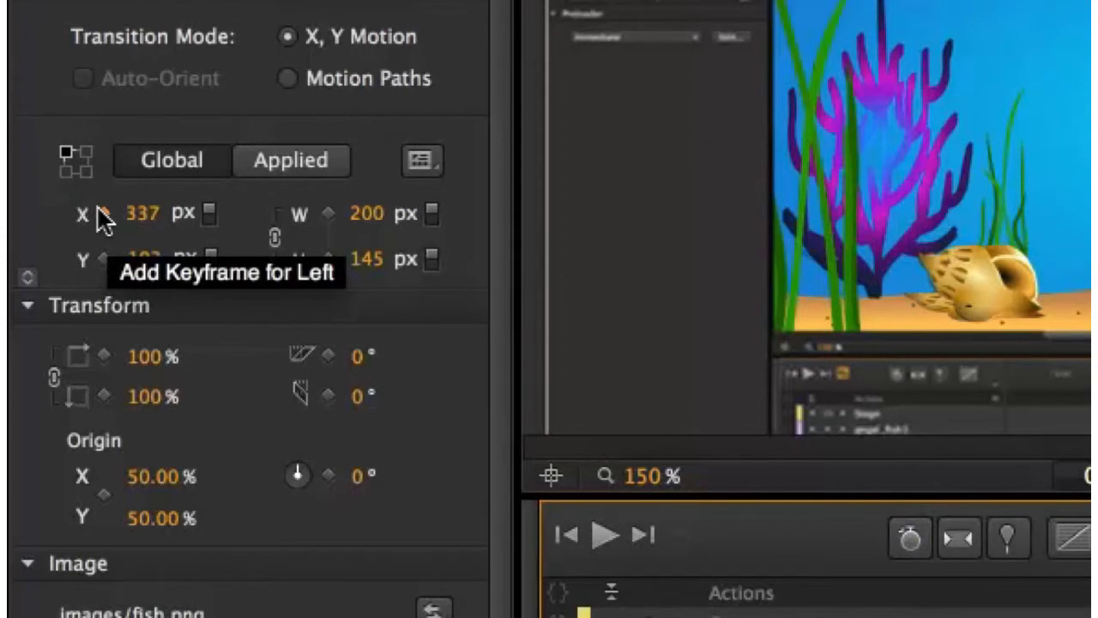
- Key fish4's Left of 337 px at 0:00, then move the playhead to 0:02
left_click(102, 219)
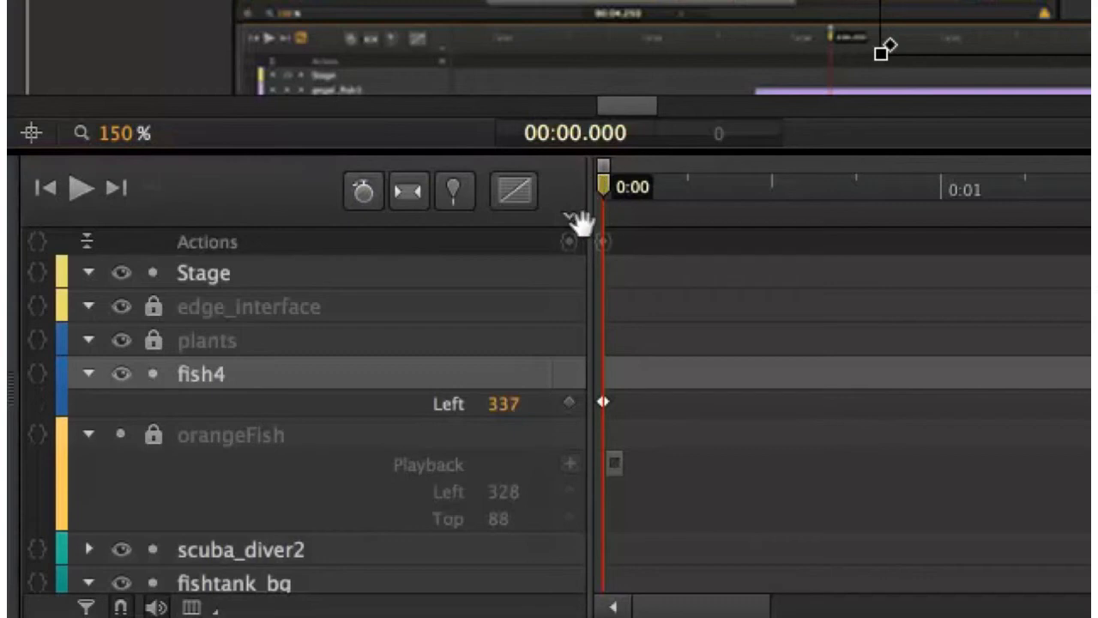
left_click_drag(592, 187, 1097, 207)
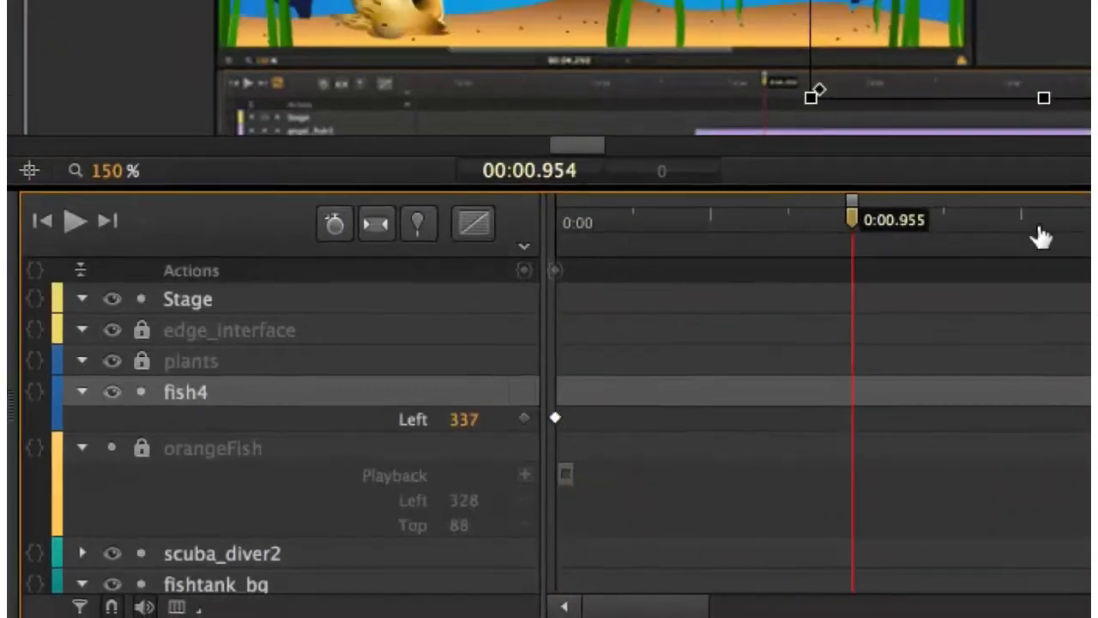
left_click_drag(1040, 238, 1097, 234)
left_click_drag(1049, 271, 1040, 268)
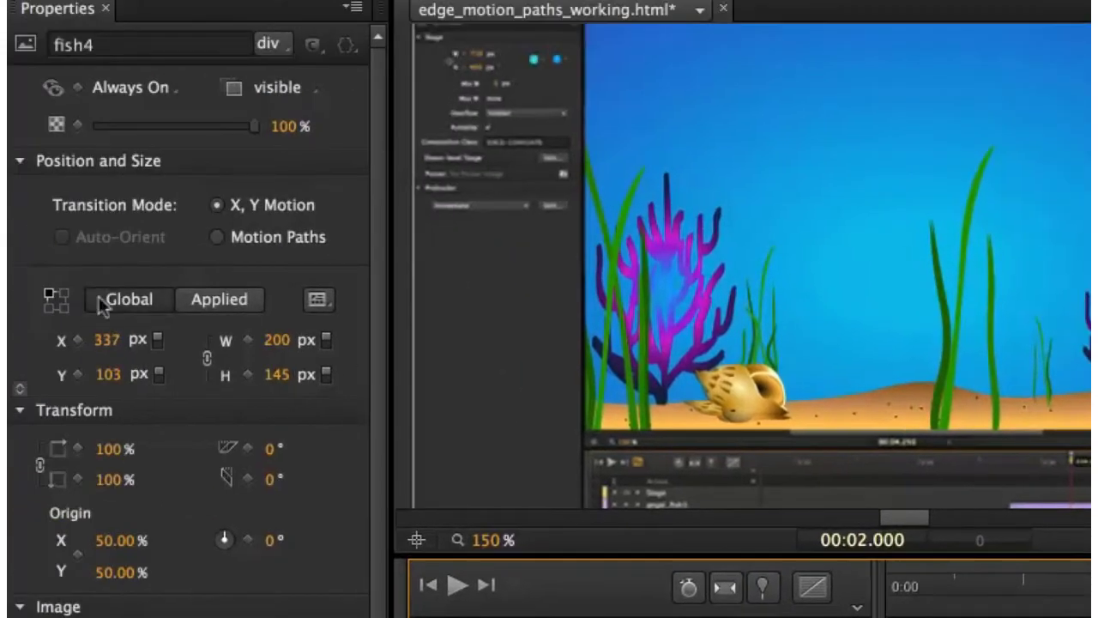
- Add a Left keyframe at 0:02 and drag the fish to Left -64 px
left_click(74, 339)
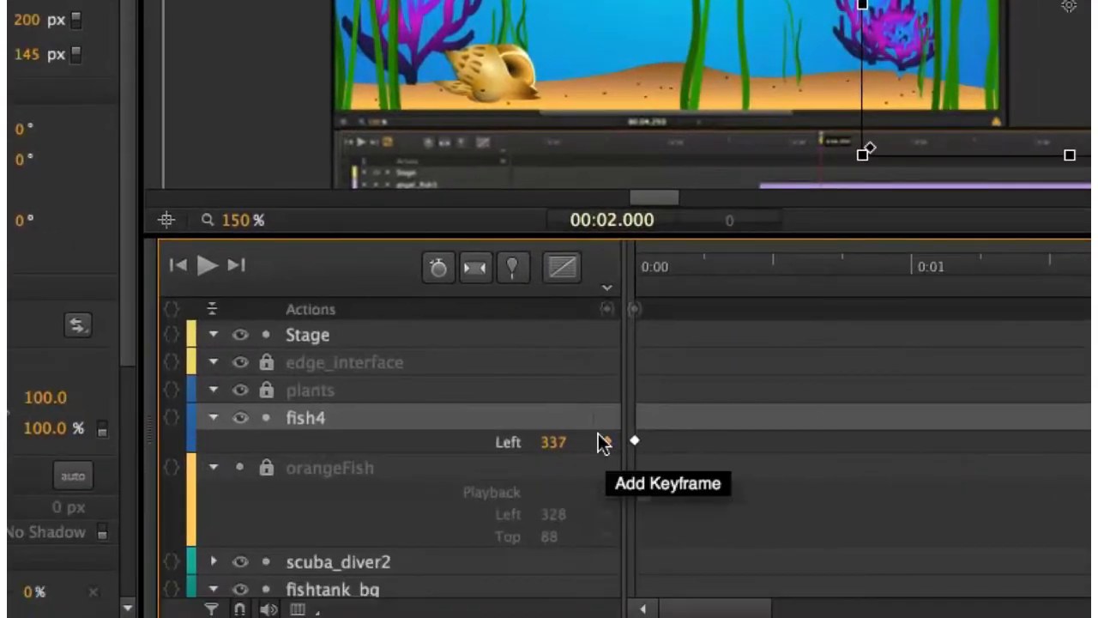
left_click(604, 441)
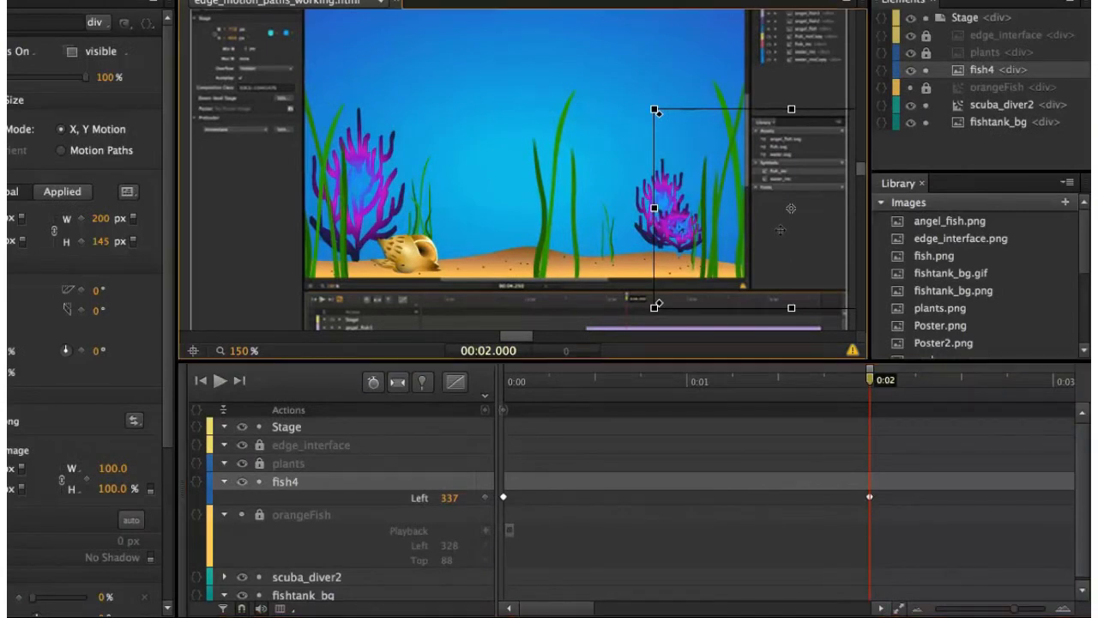
left_click_drag(791, 210, 240, 229)
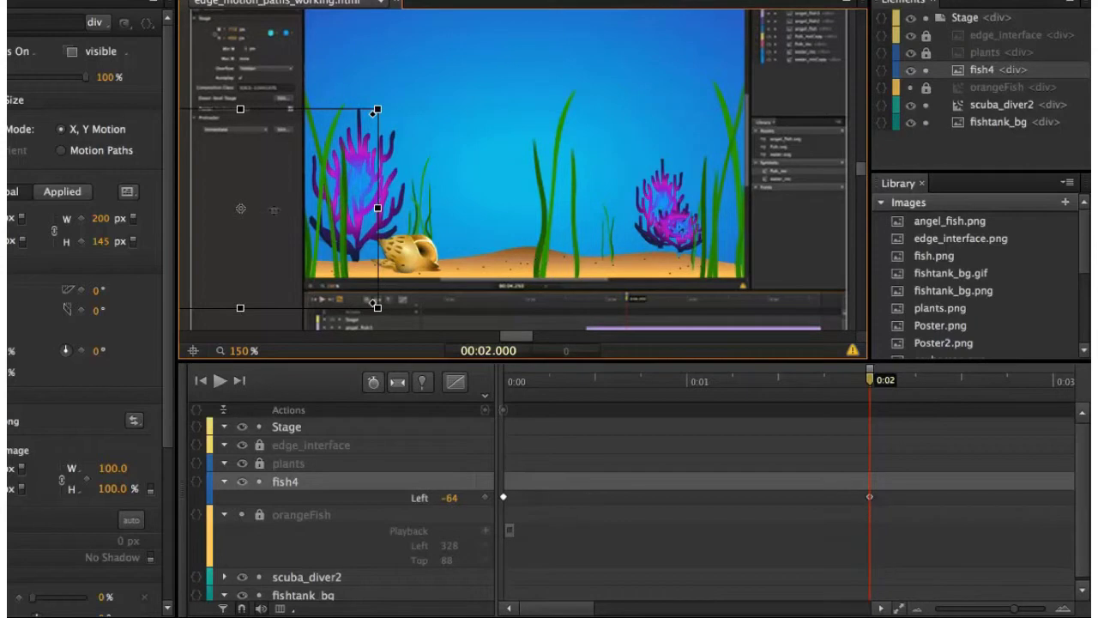
- Return the playhead to 0:00 and scrub through the fish's motion
left_click(503, 382)
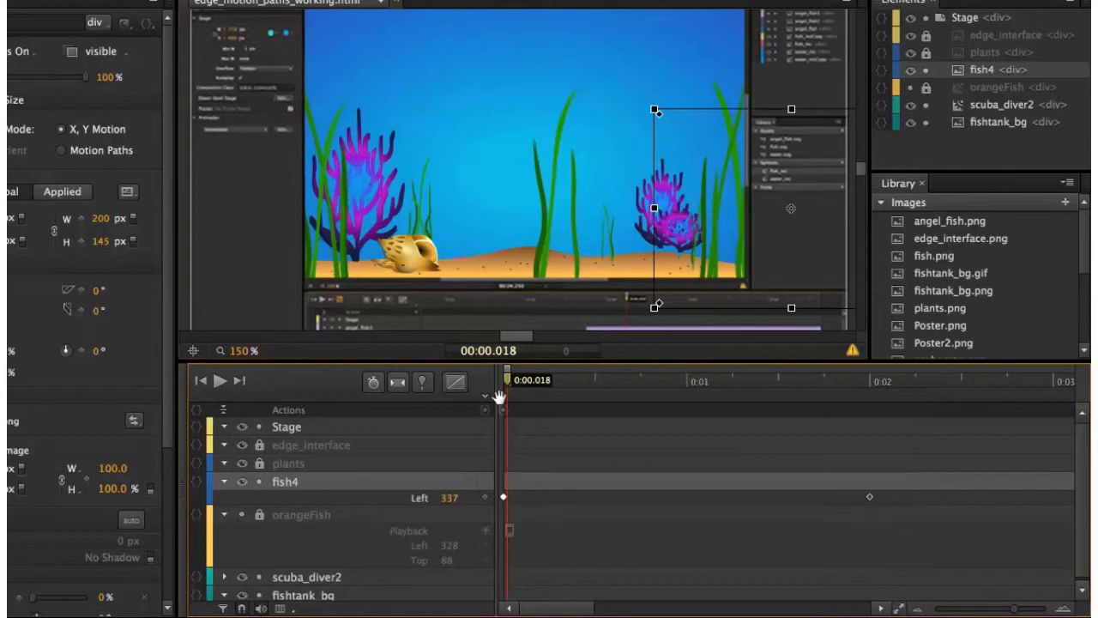
key("Home")
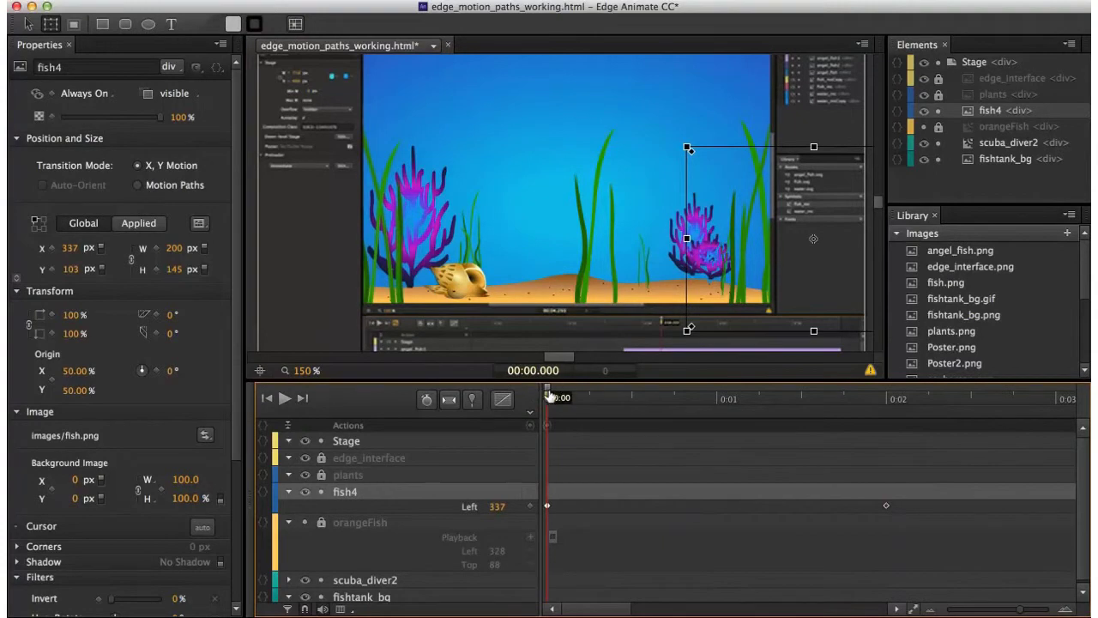
left_click_drag(549, 396, 881, 400)
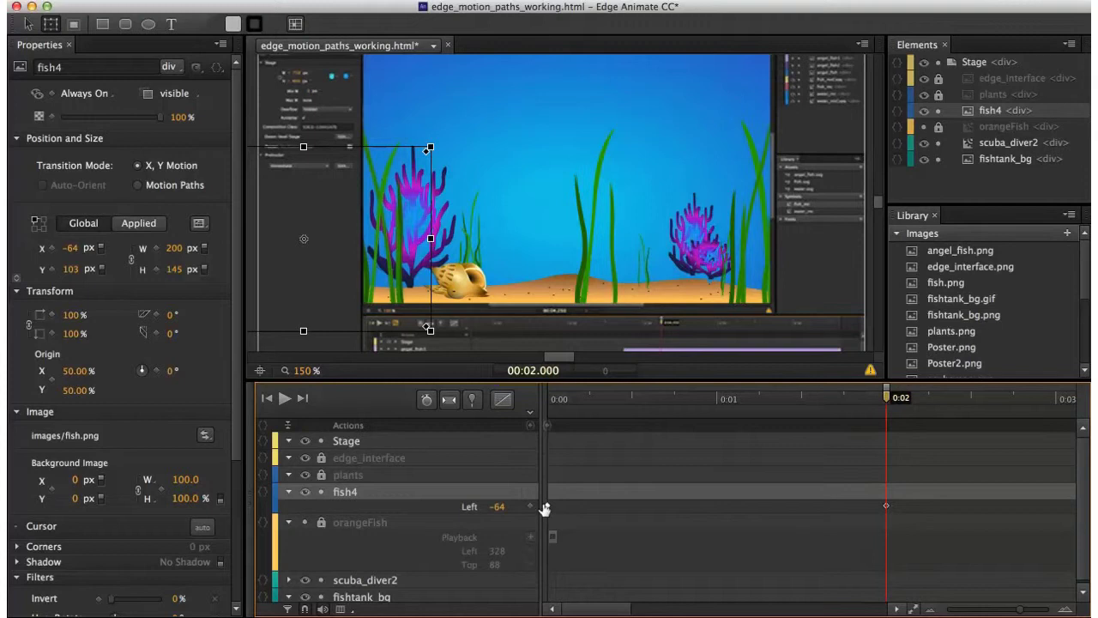
- Create a transition between the fish's Left keyframes and play the animation from the start
left_click(542, 507)
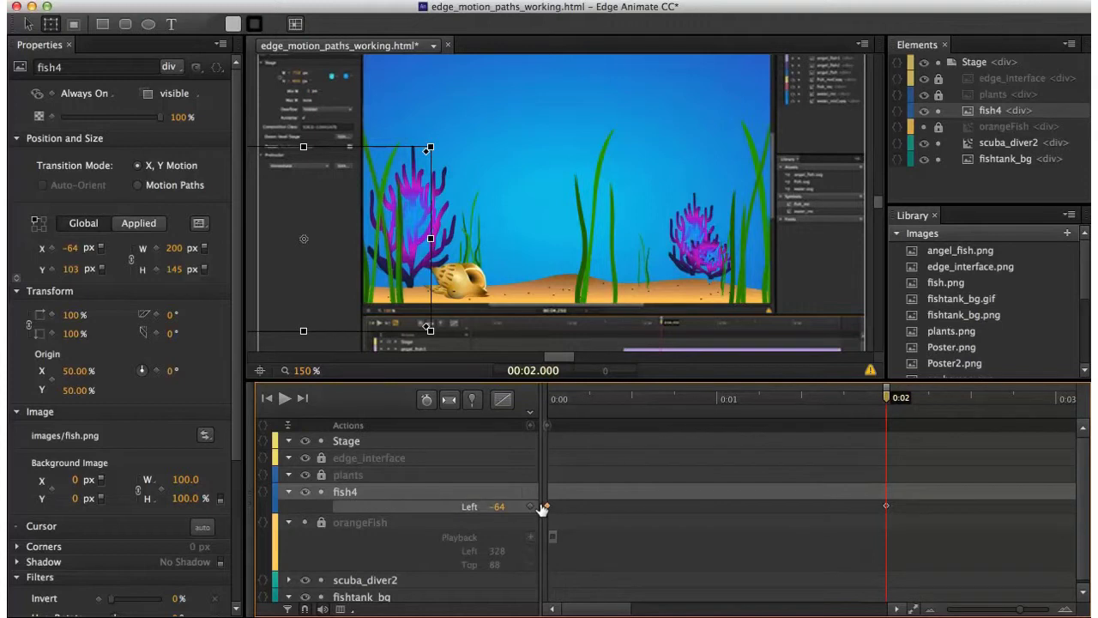
right_click(543, 506)
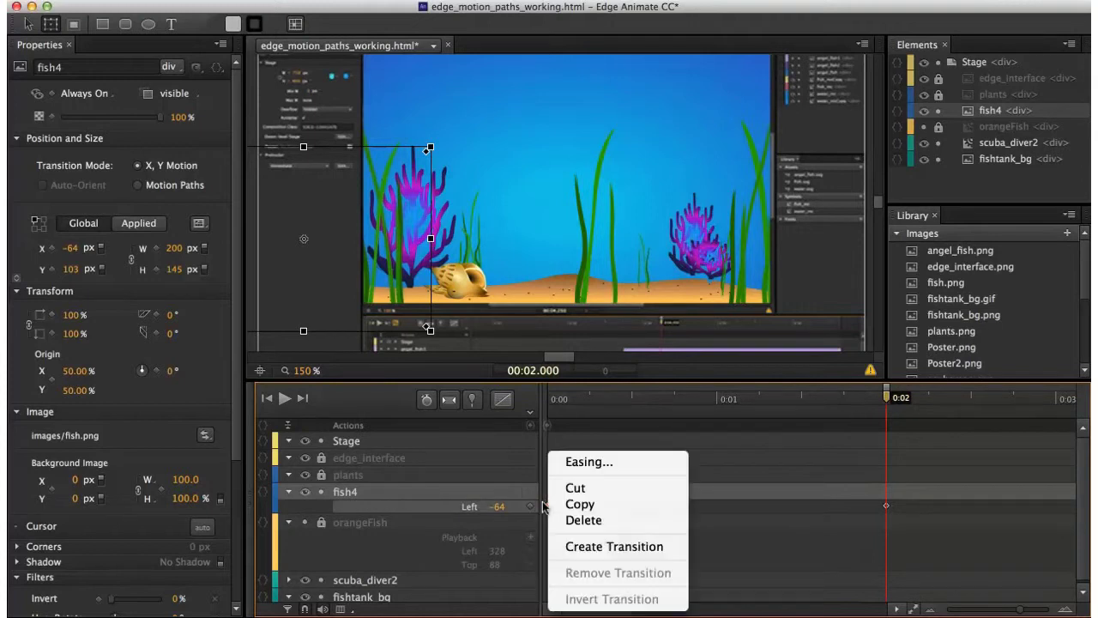
left_click(574, 547)
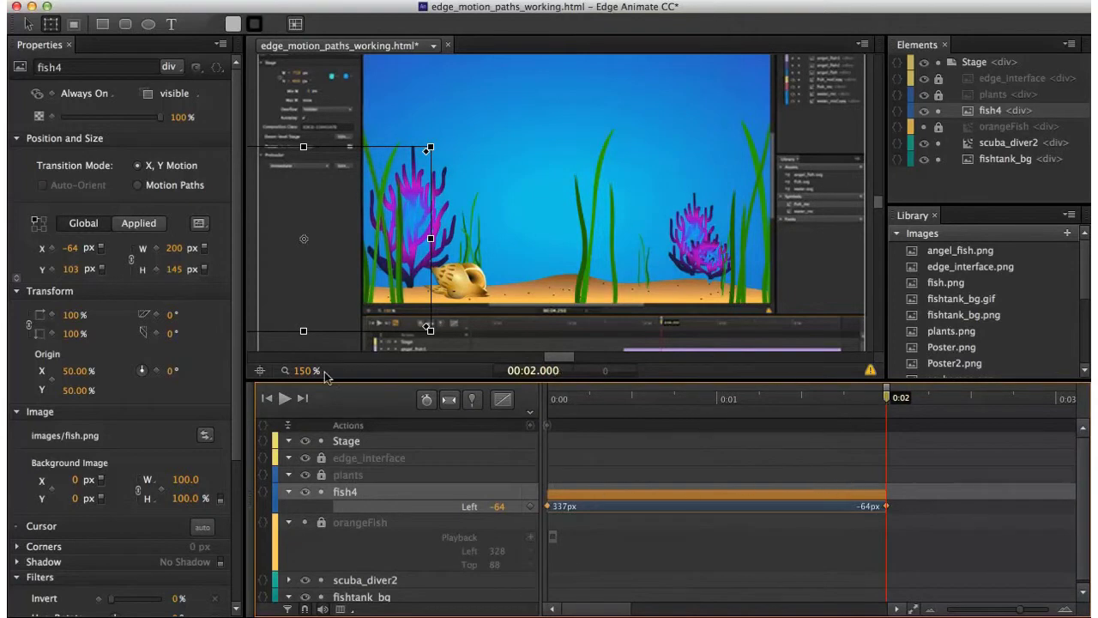
left_click(266, 400)
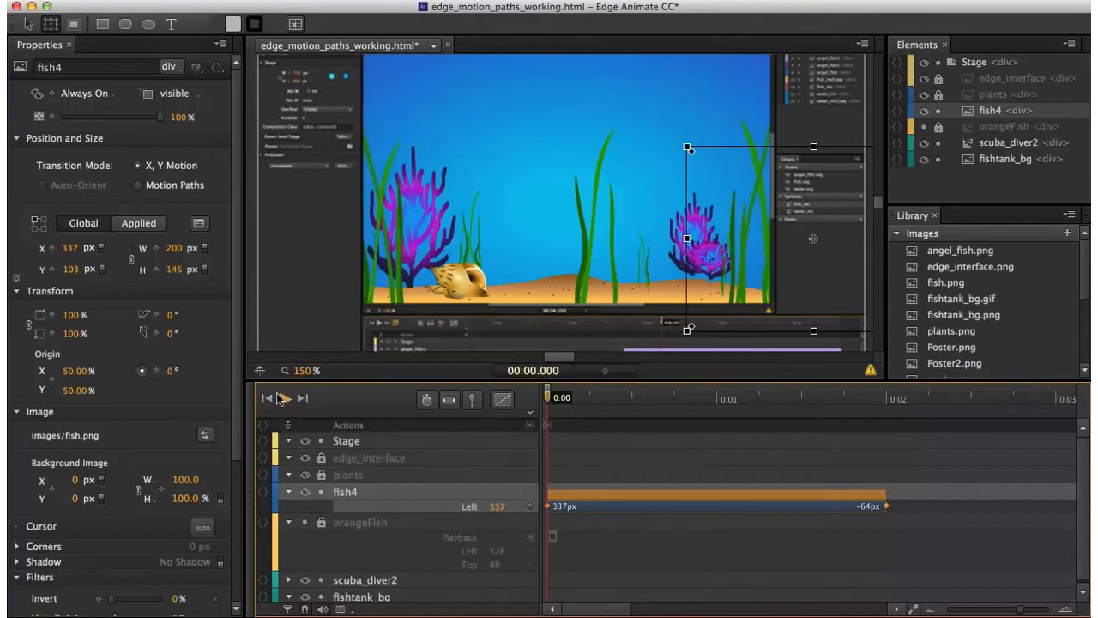
left_click(282, 398)
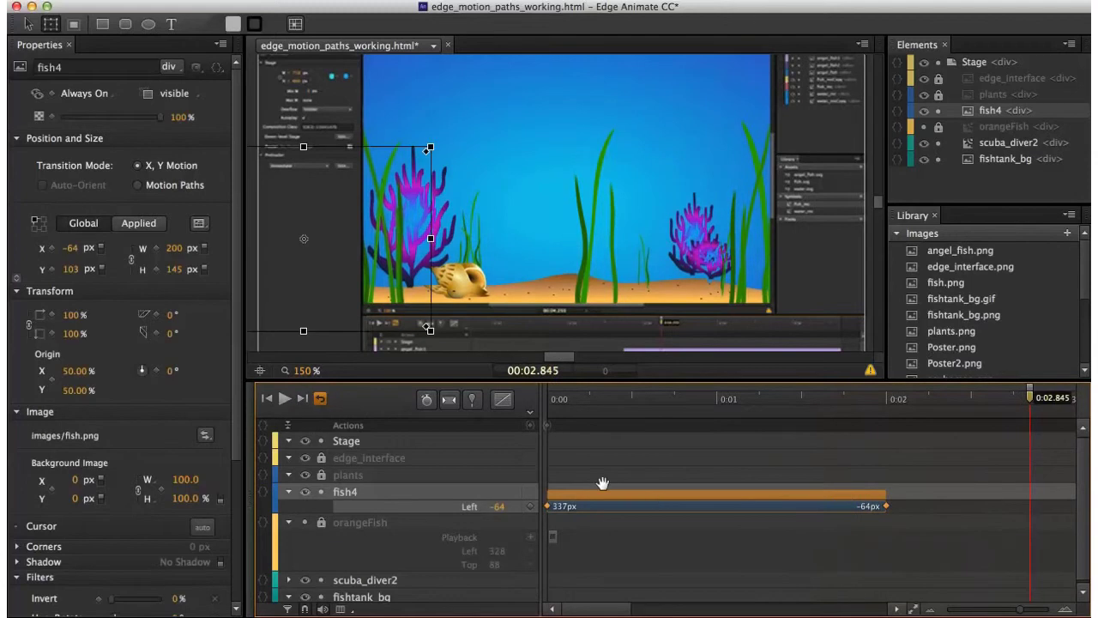
- Undo fish4's Left transition and keyframes, then enable Auto-Keyframe Mode
key("Delete")
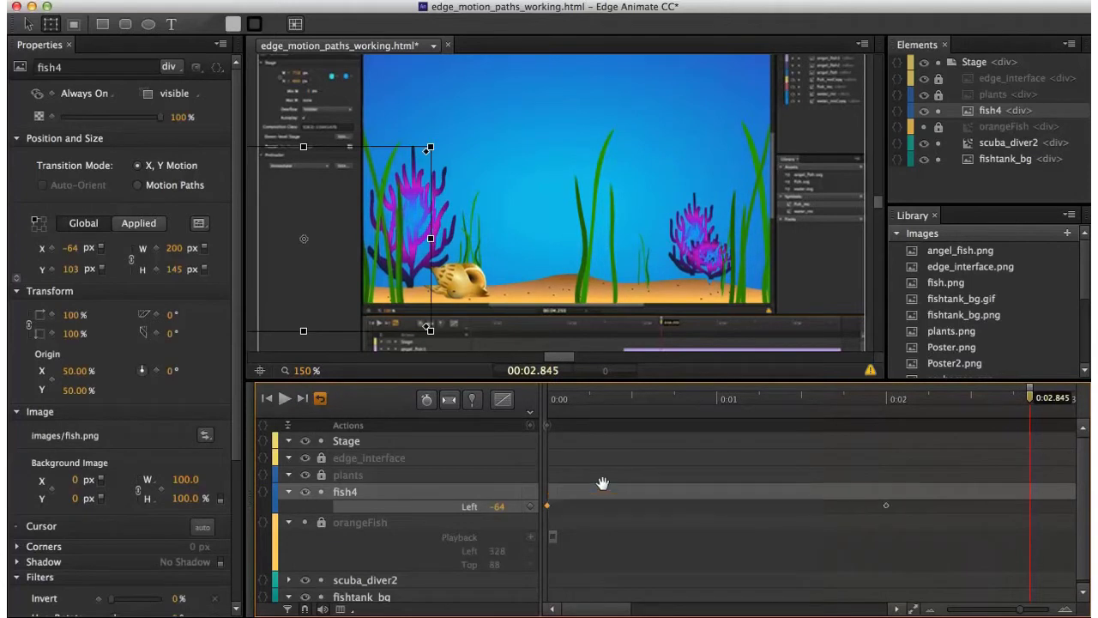
key("super+Left")
key("Delete")
key("Home")
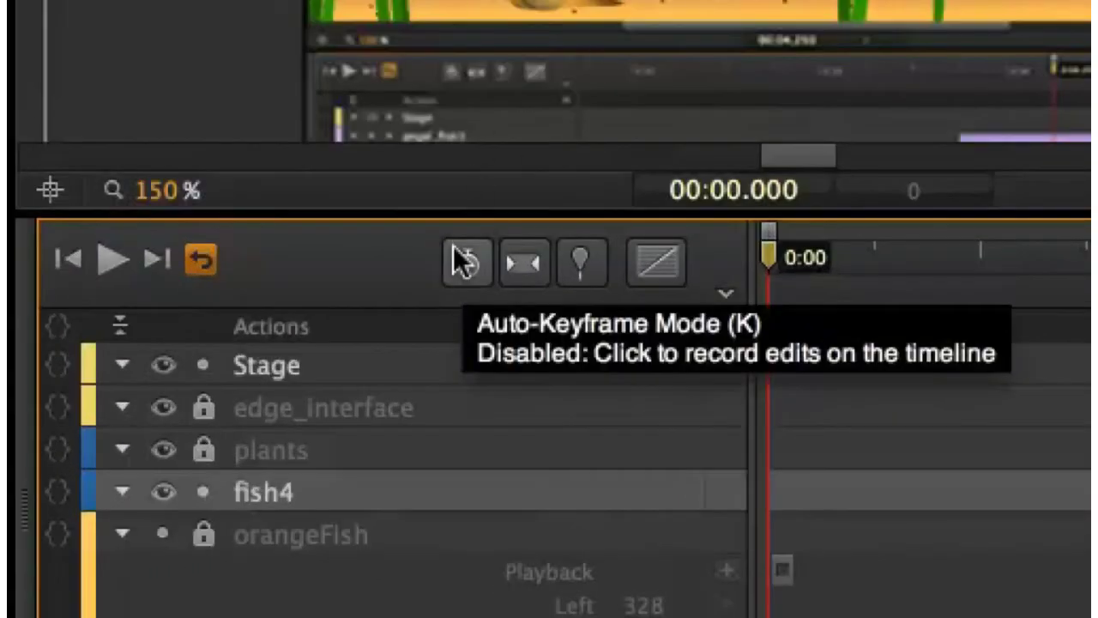
left_click(465, 262)
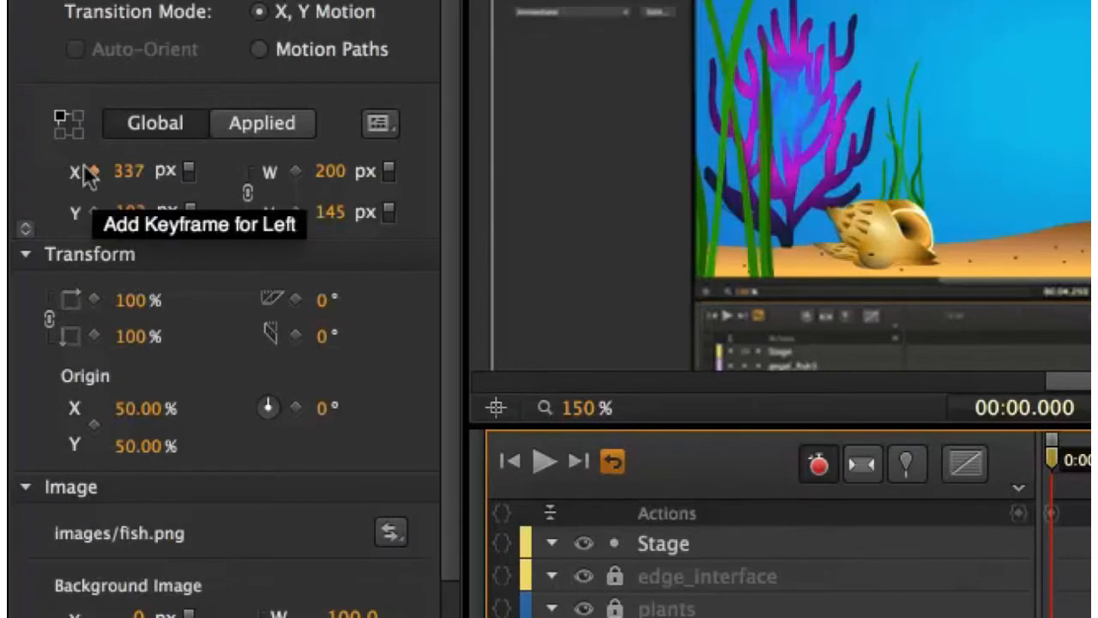
- Key Left 337 at 0:00, drag fish4 to Left -58 at 0:02, and create a transition
left_click(89, 170)
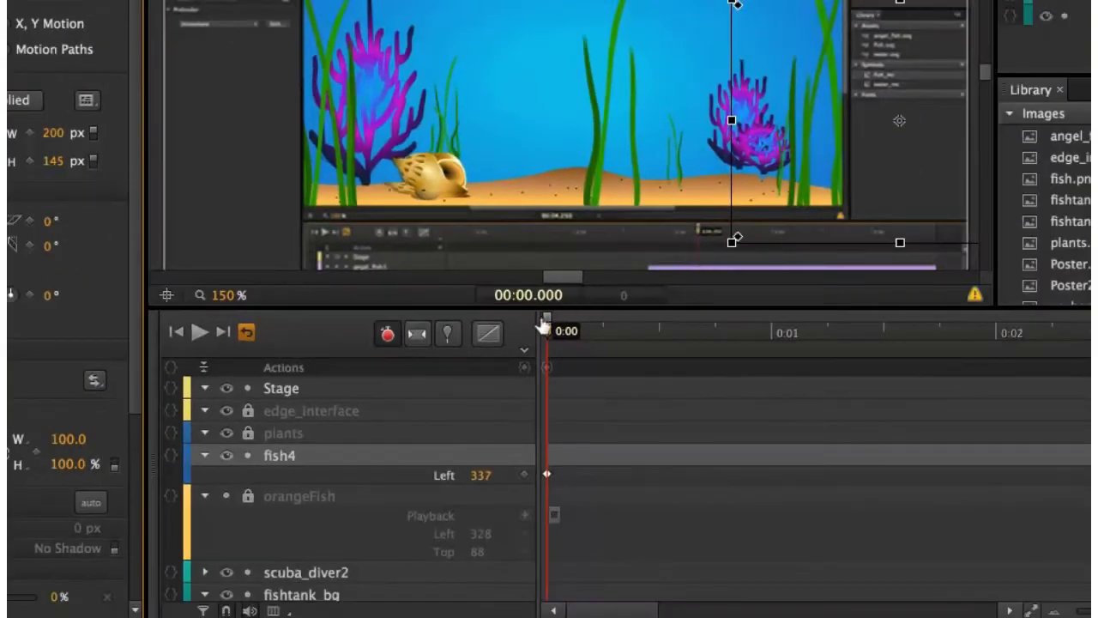
left_click_drag(547, 328, 606, 333)
left_click_drag(751, 333, 996, 353)
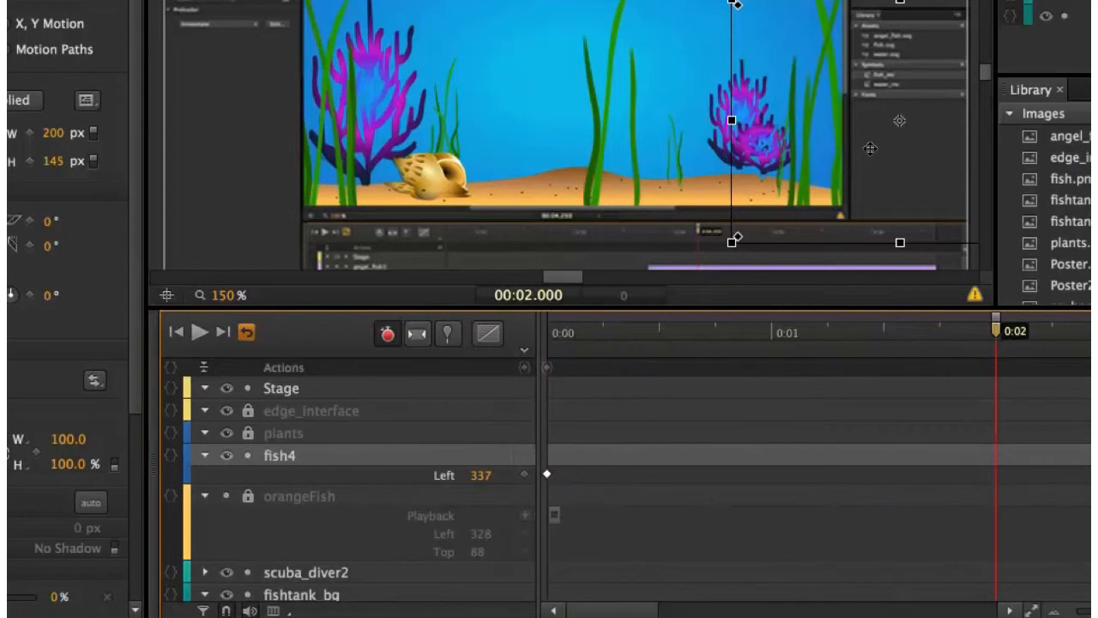
left_click_drag(870, 148, 206, 165)
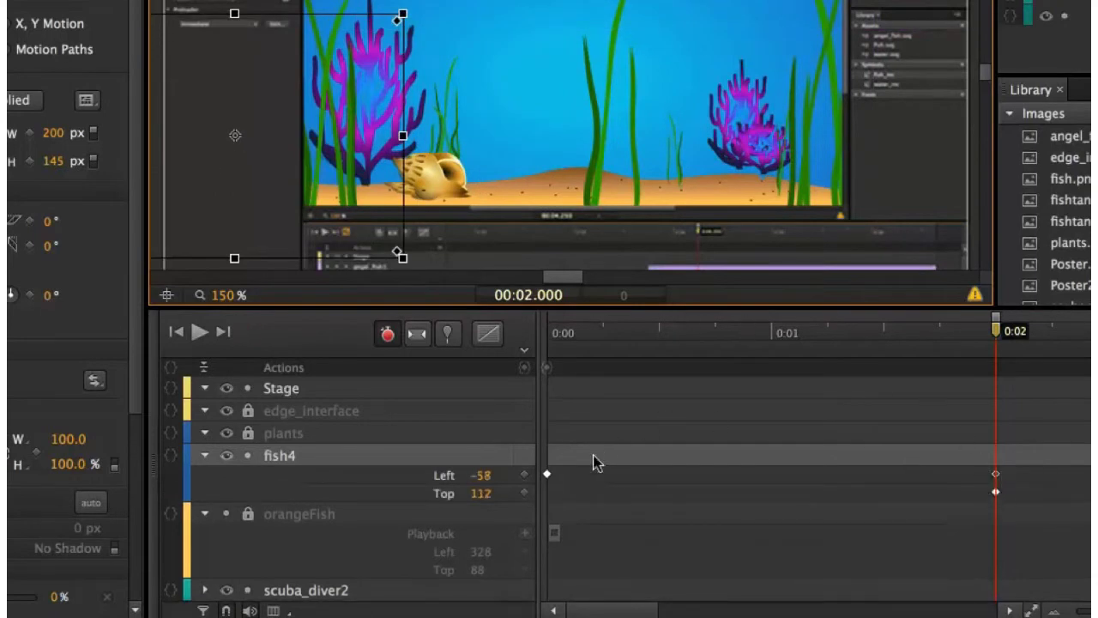
right_click(546, 475)
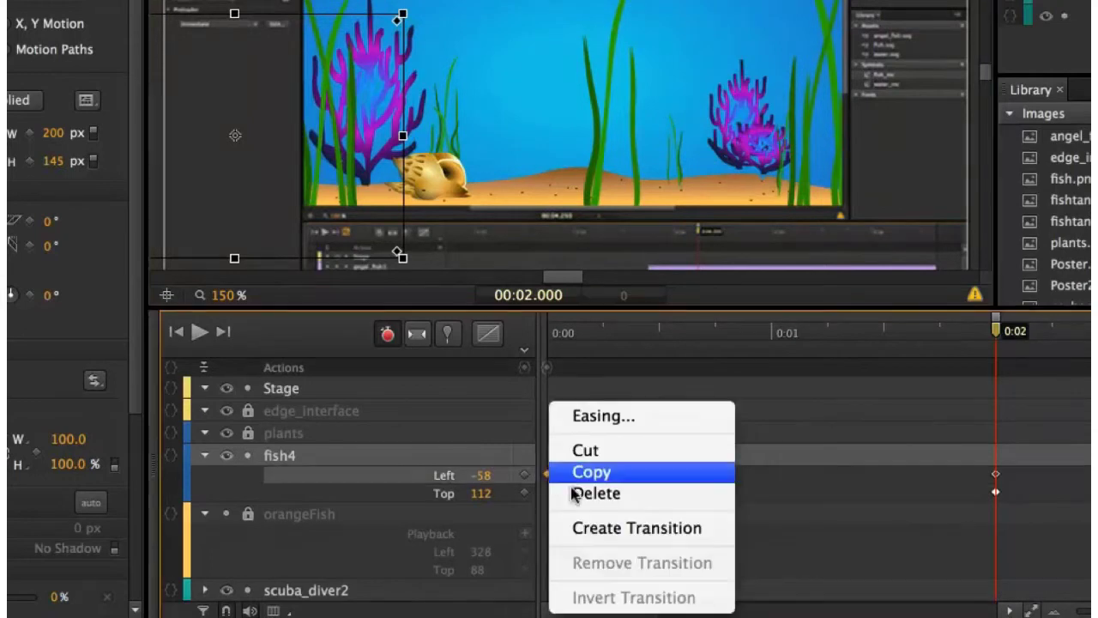
left_click(586, 527)
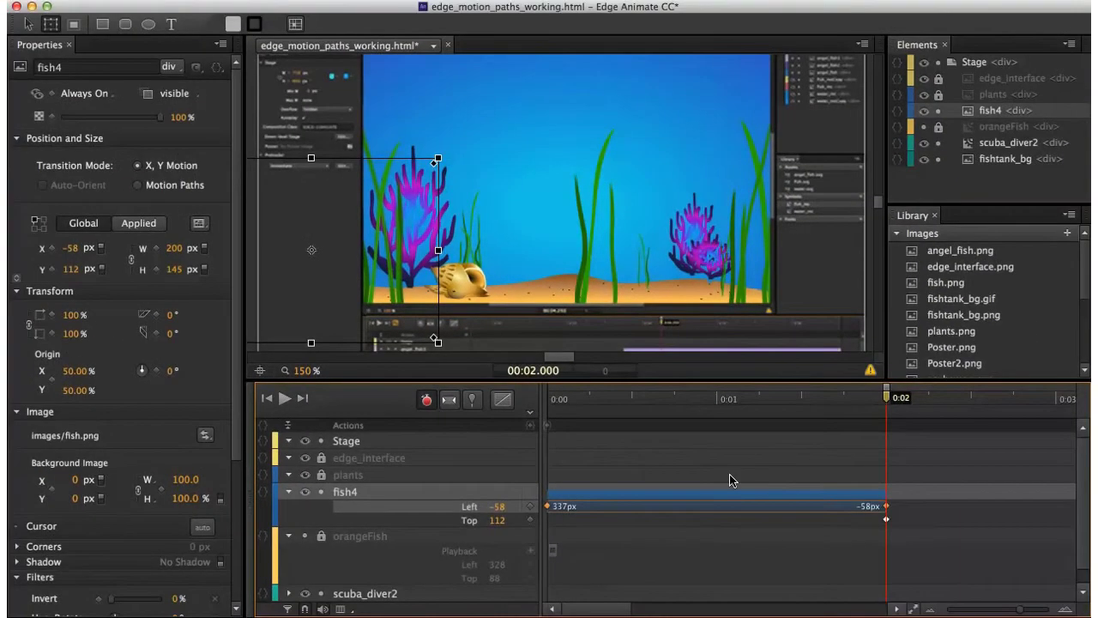
- Undo the manual transition, enable Auto-Transition Mode, and key fish4's Left of 337 at 0:00
key("super+z")
key("super+z")
key("super+z")
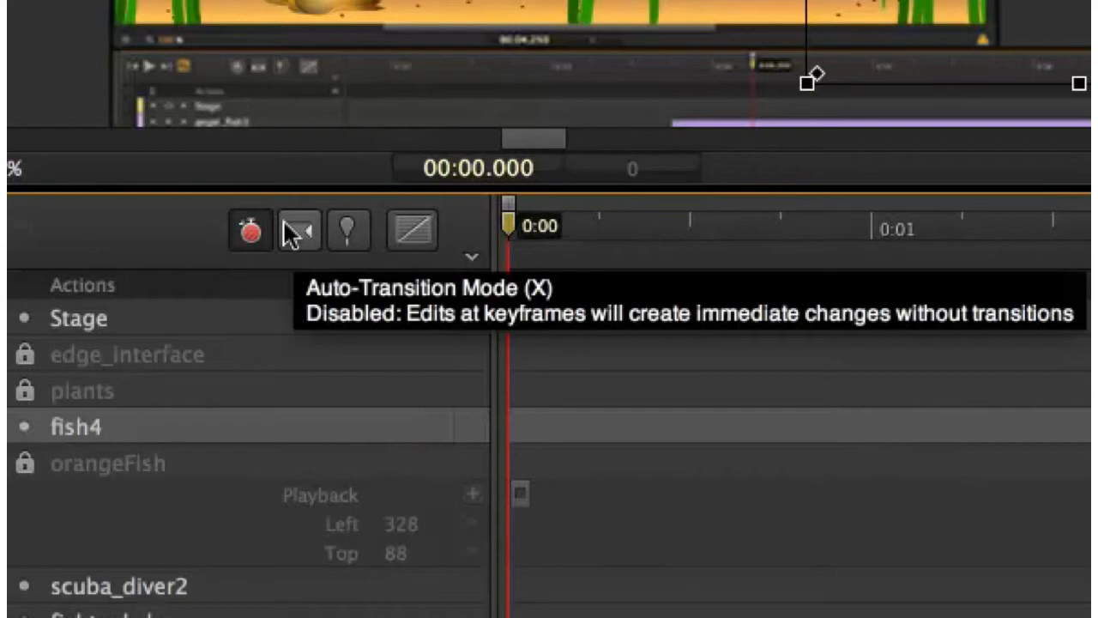
left_click(295, 232)
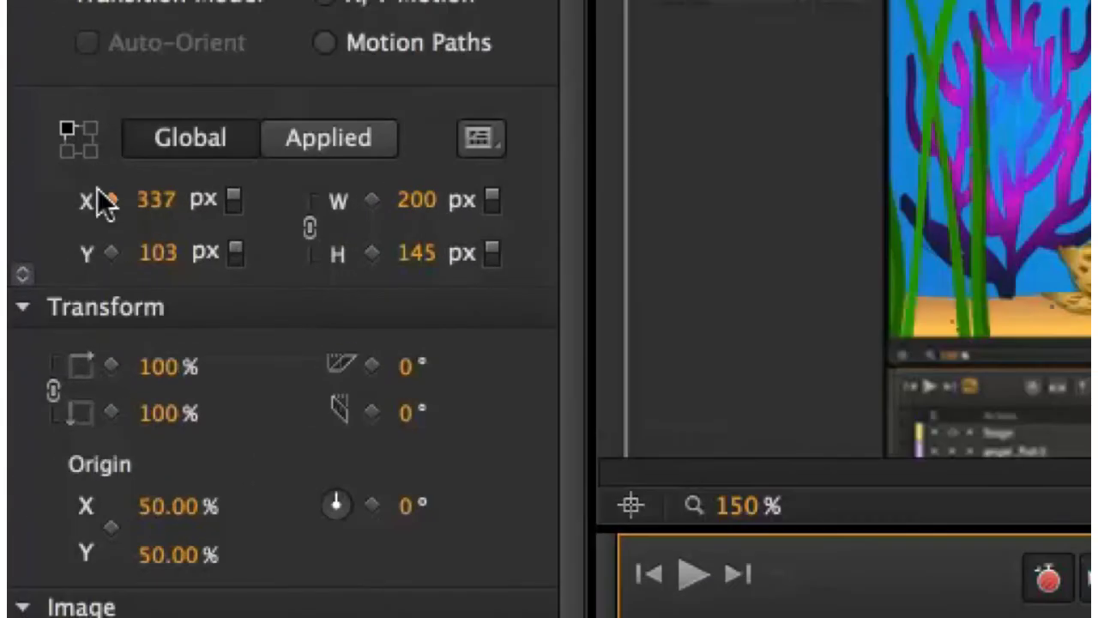
left_click(99, 192)
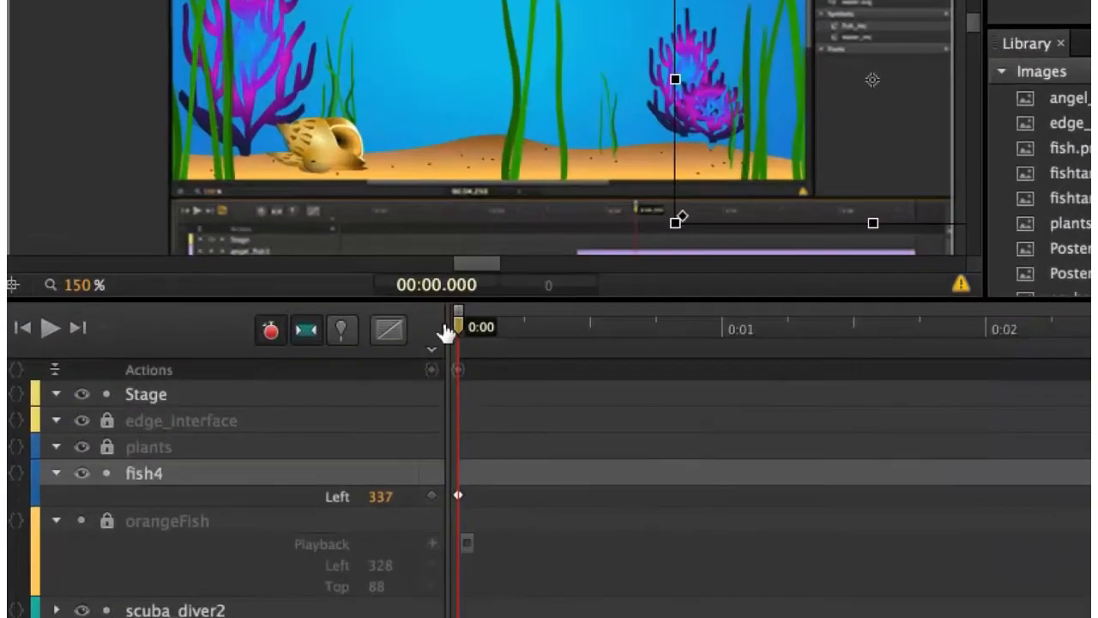
- At 0:02, move fish4 from Left 337 to -60 so it auto-tweens over two seconds
left_click_drag(446, 333, 983, 328)
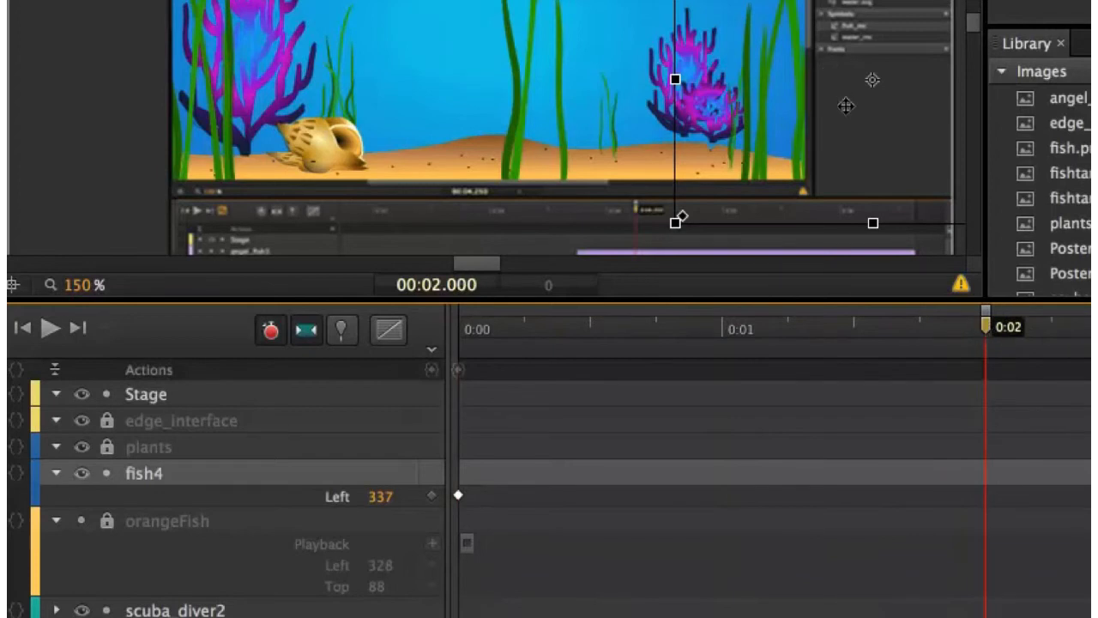
left_click_drag(846, 105, 61, 98)
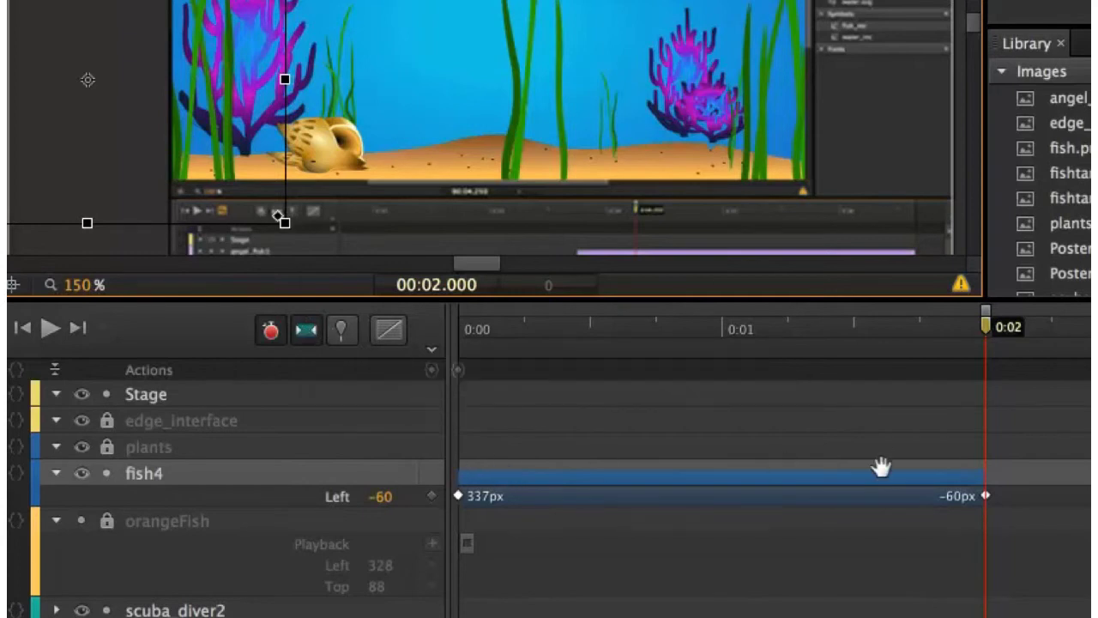
left_click_drag(982, 331, 433, 340)
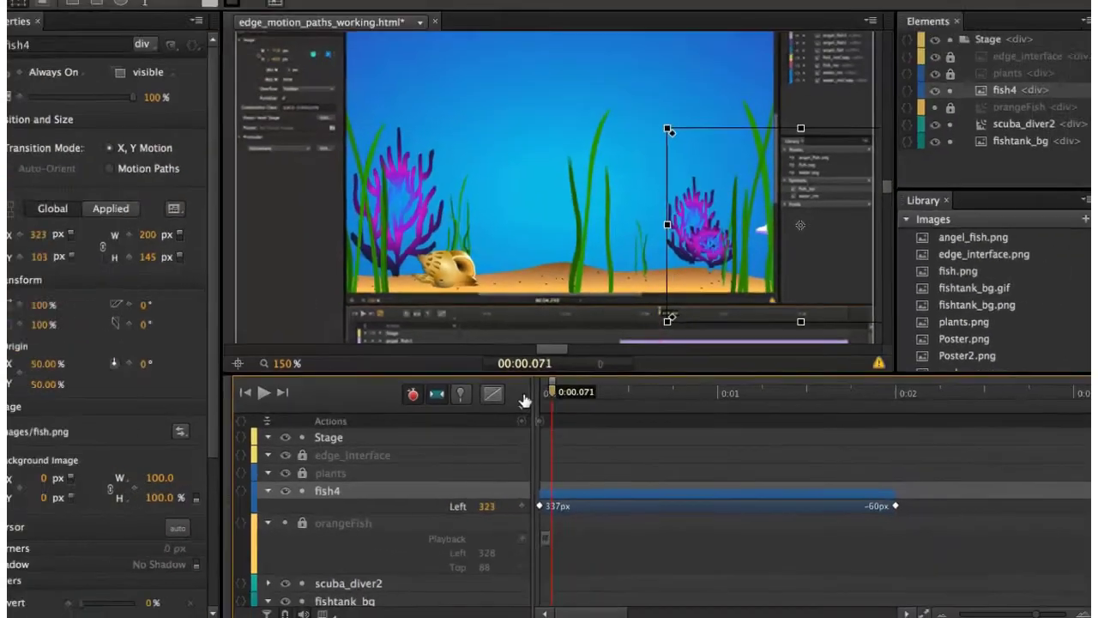
- Return to 0:00 and play the preview, then stop it
left_click_drag(525, 400, 521, 400)
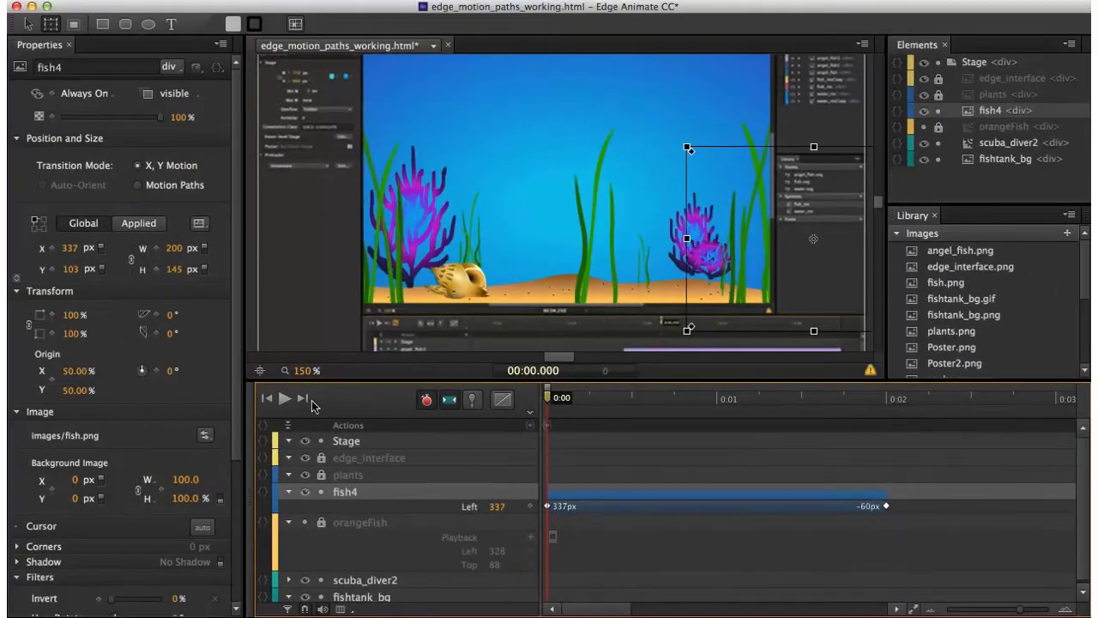
left_click(263, 393)
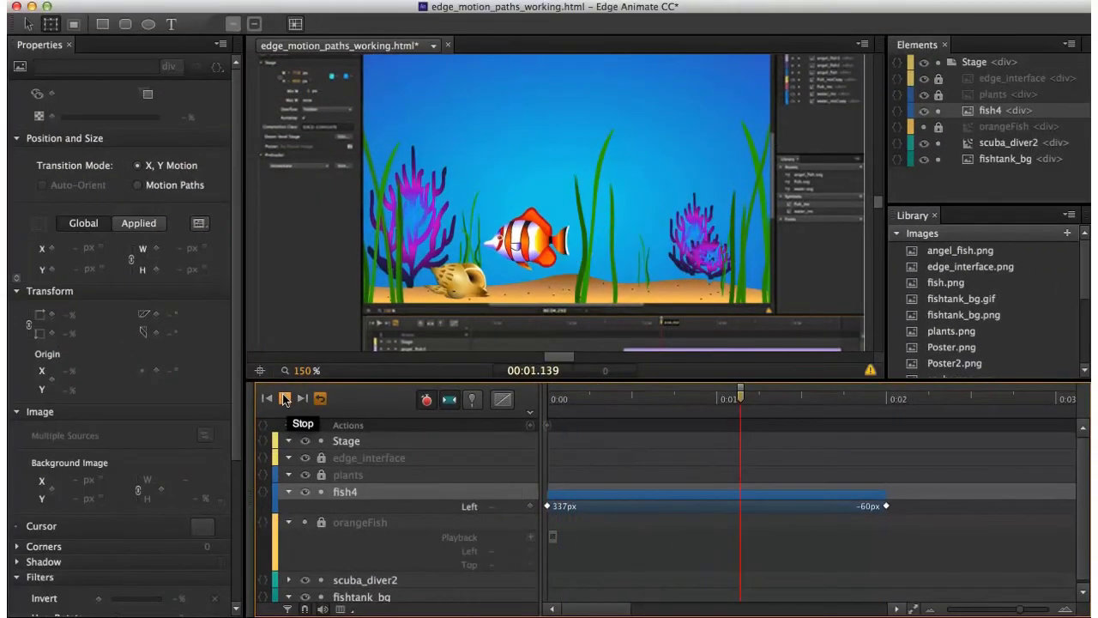
left_click(285, 400)
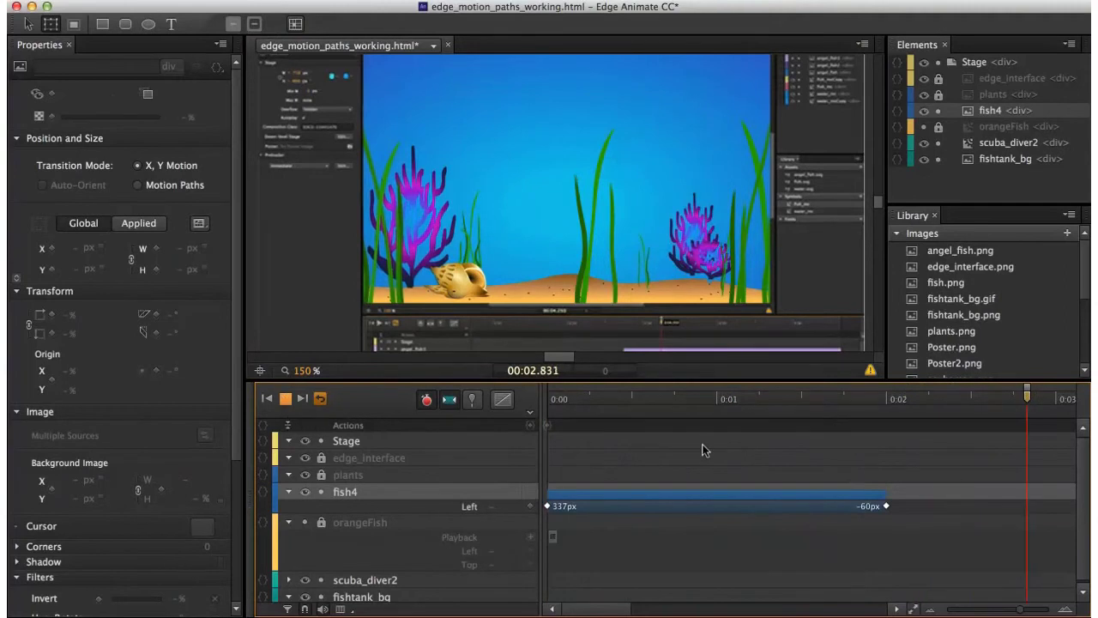
- Undo fish4's Left tween, turn on pin mode, and settle the pin back at 0:00
key("super+z")
key("super+z")
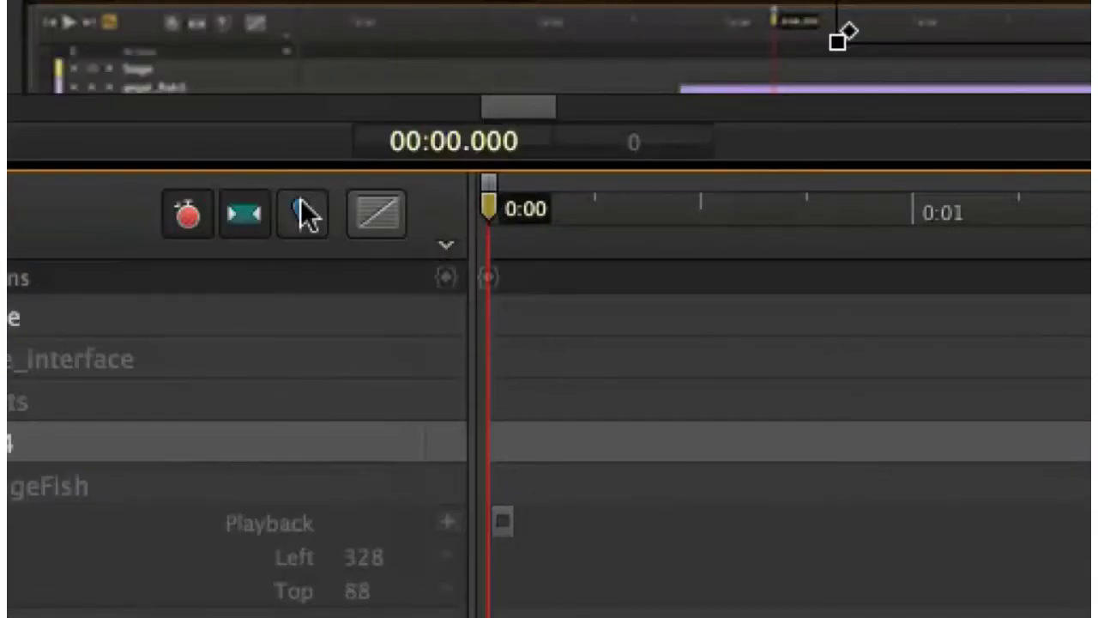
left_click(302, 213)
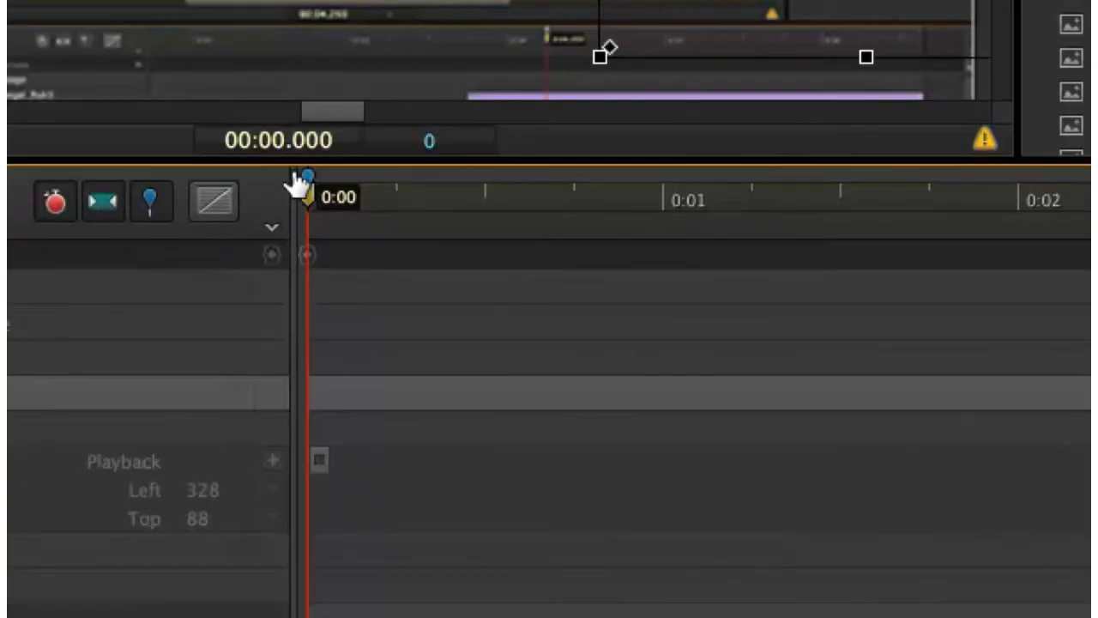
left_click_drag(307, 177, 1005, 193)
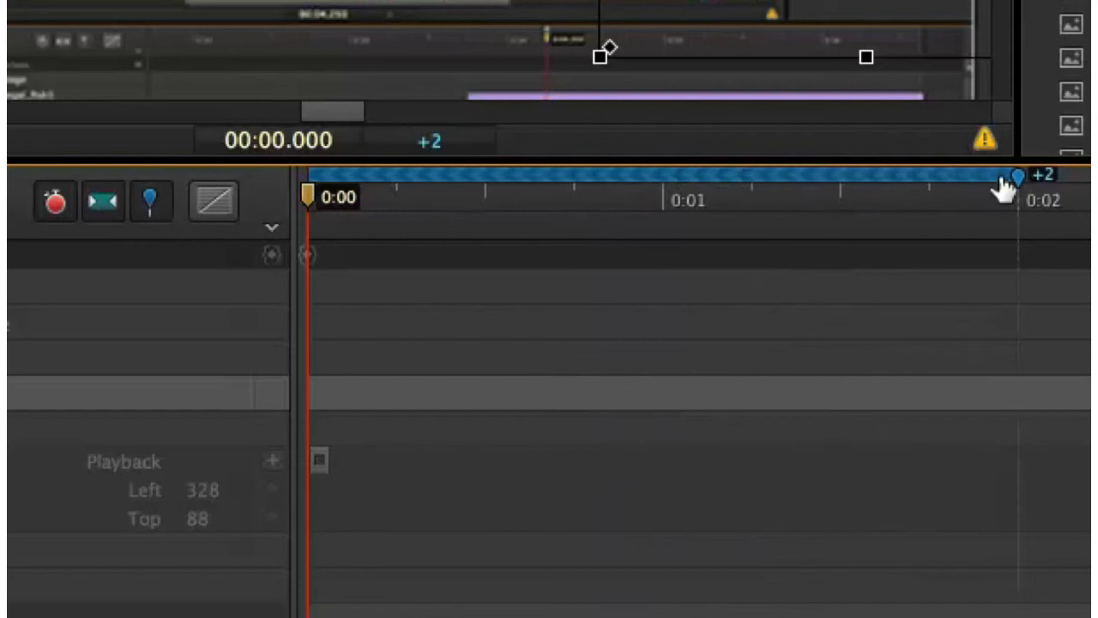
left_click_drag(1001, 184, 929, 176)
mouse_move(506, 182)
left_mouse_down()
mouse_move(348, 209)
mouse_move(287, 200)
left_mouse_up()
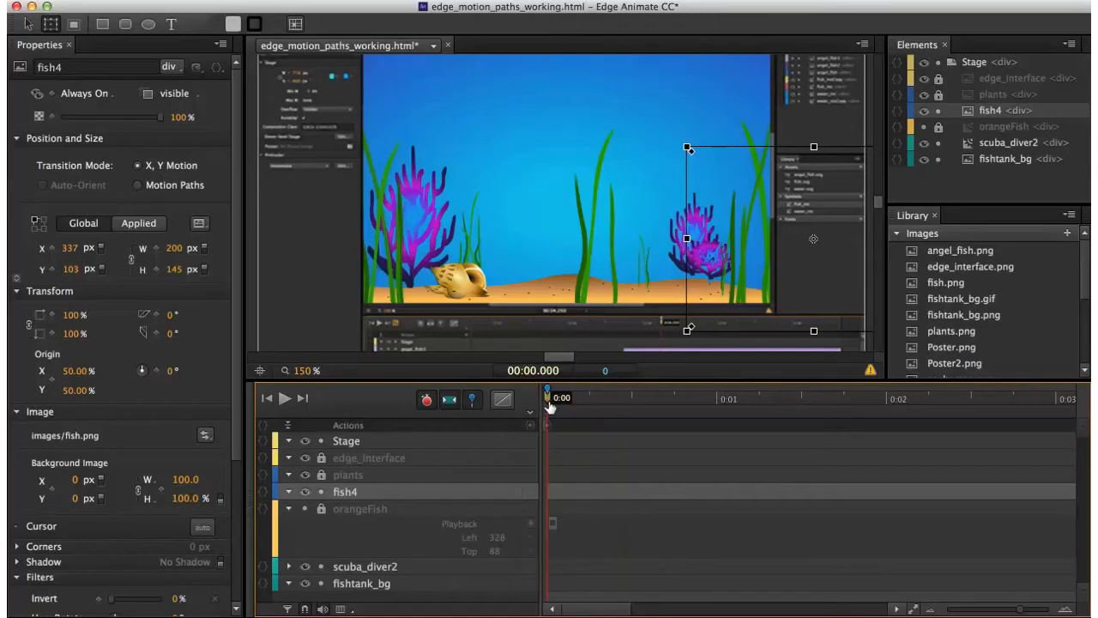
- With the pin at 0:00, move fish4 to Left -59, Top 110 at 0:02
left_click_drag(308, 182, 593, 182)
left_click_drag(783, 402, 882, 404)
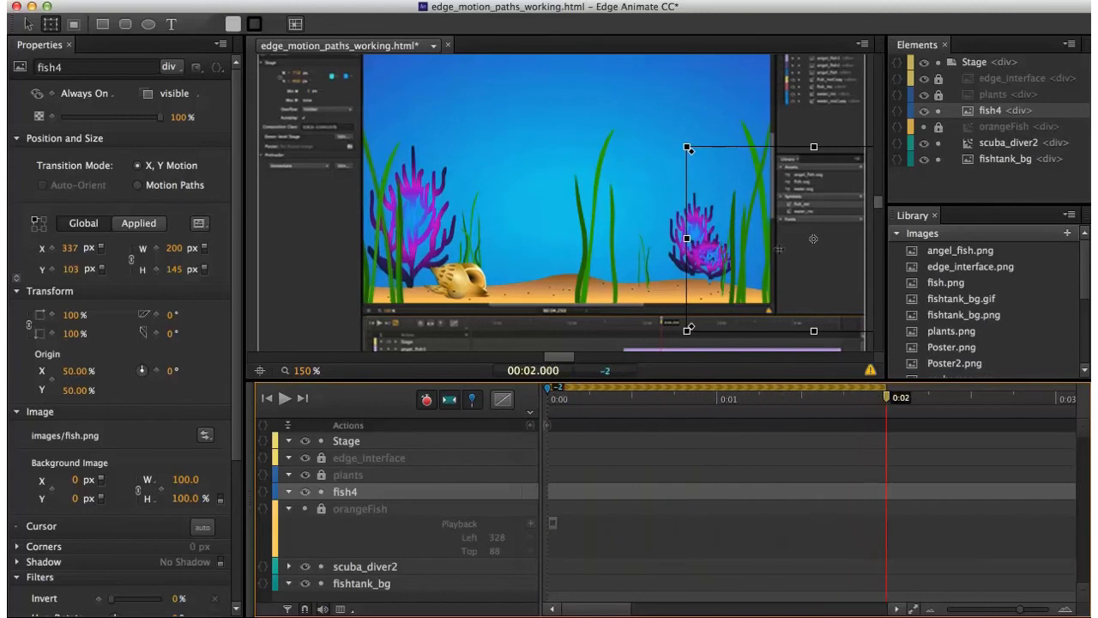
left_click_drag(782, 254, 511, 259)
left_click_drag(404, 266, 278, 260)
left_click_drag(431, 332, 432, 334)
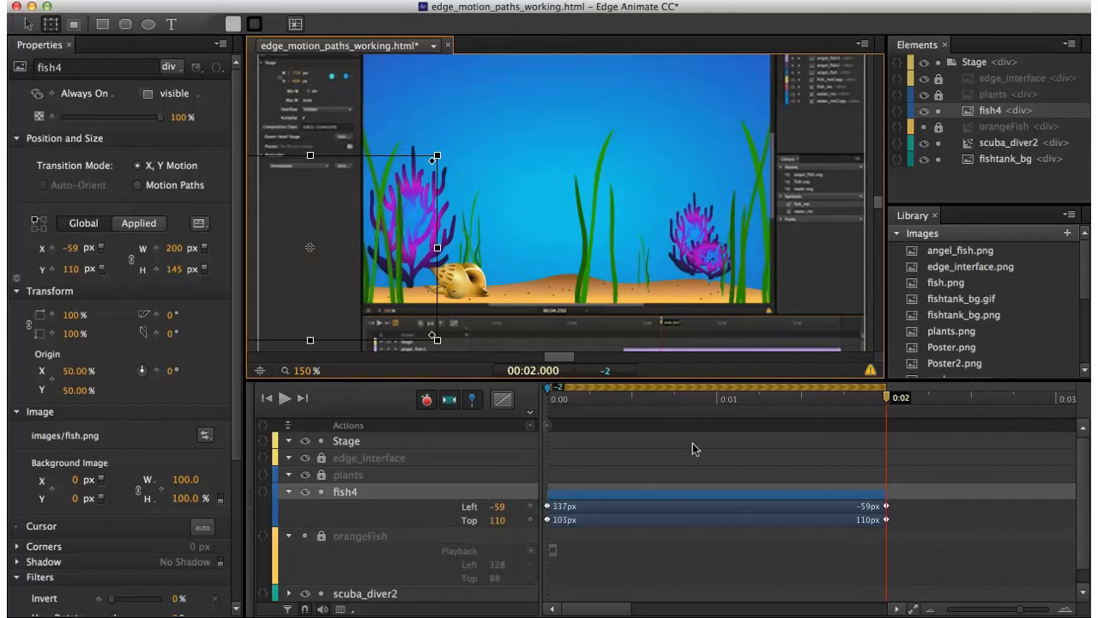
- Play the two-second swim from 0:00 and stop it once fish4 exits left
left_click(267, 397)
left_click(284, 398)
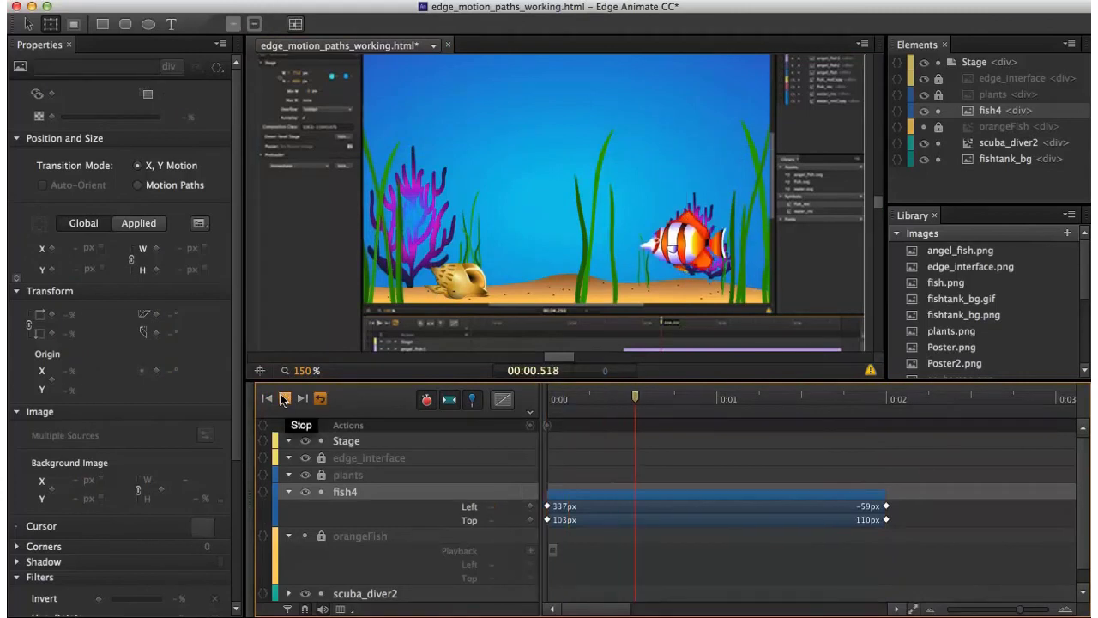
left_click(284, 398)
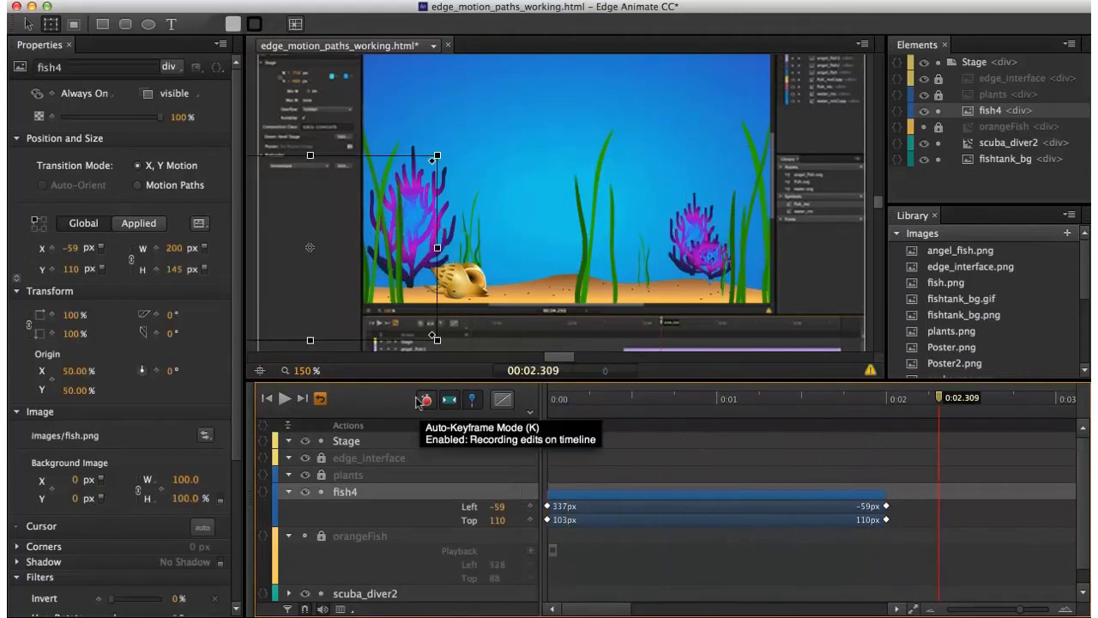